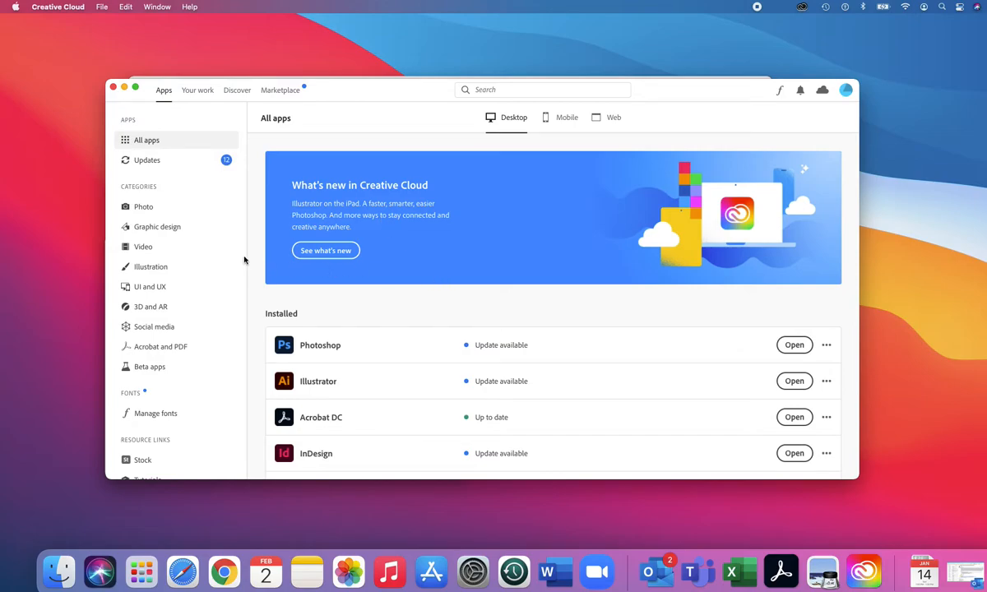
Step: From the Video category of the Creative Cloud apps, launch the Spark web app
click(168, 250)
scroll(421, 295, down, 1)
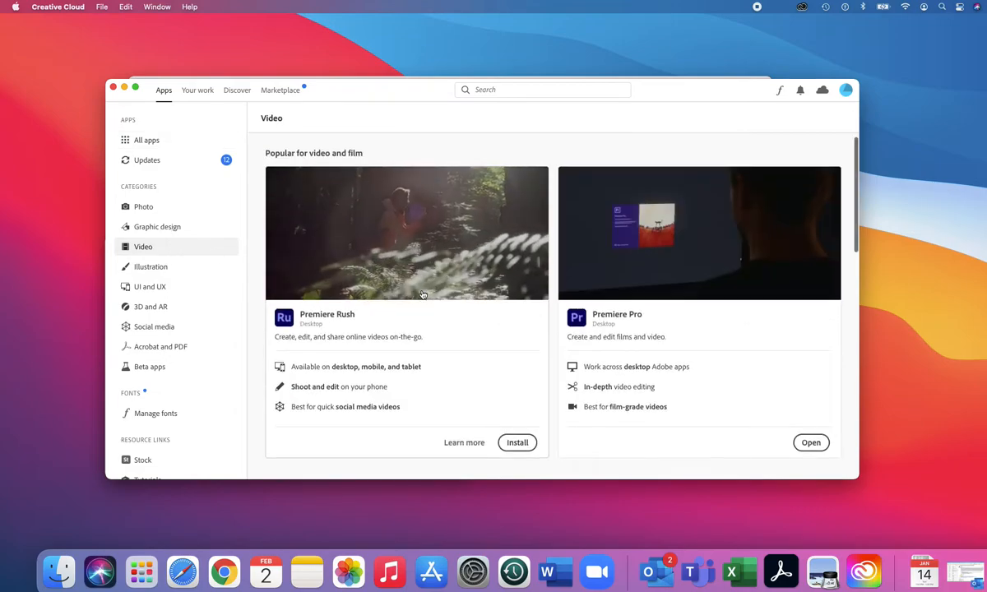
scroll(422, 294, down, 10)
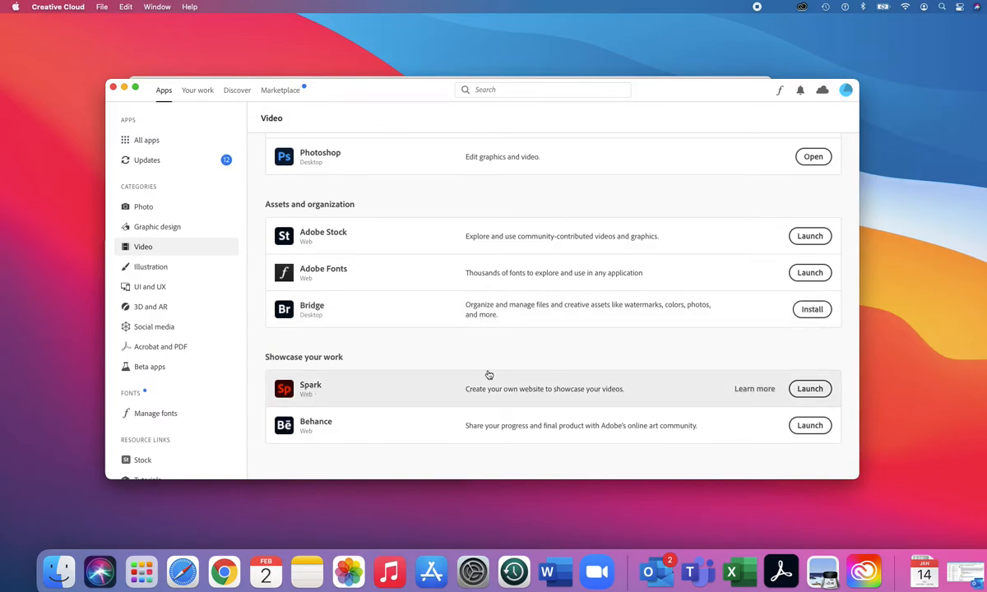
click(821, 392)
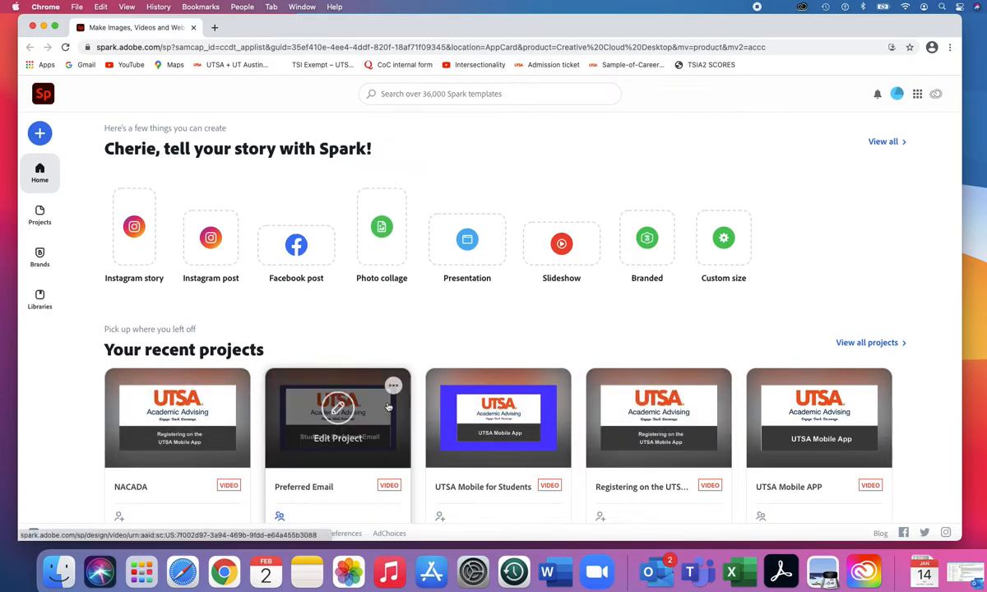
scroll(388, 406, down, 3)
scroll(388, 406, down, 1)
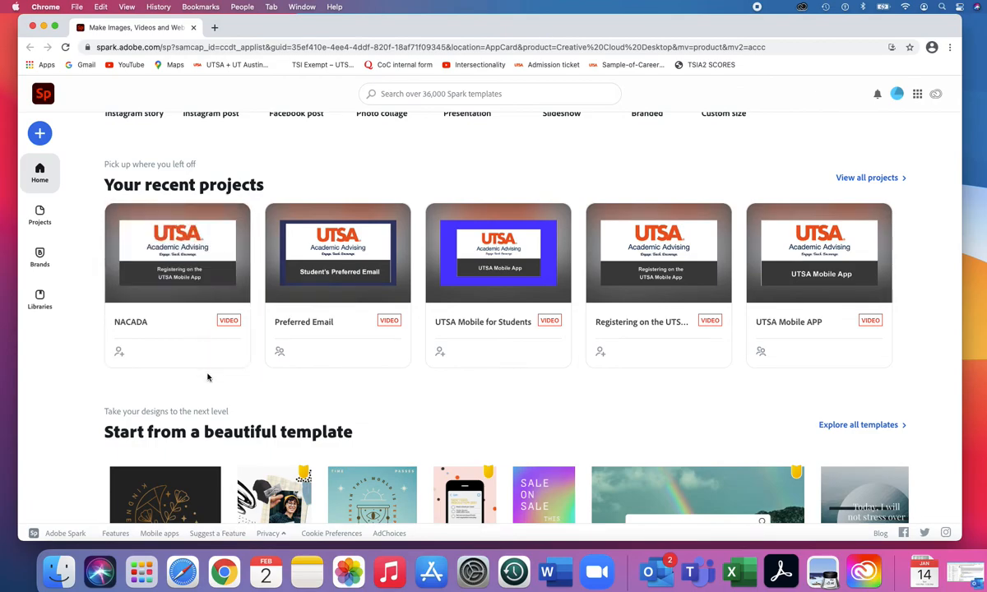
scroll(208, 377, down, 2)
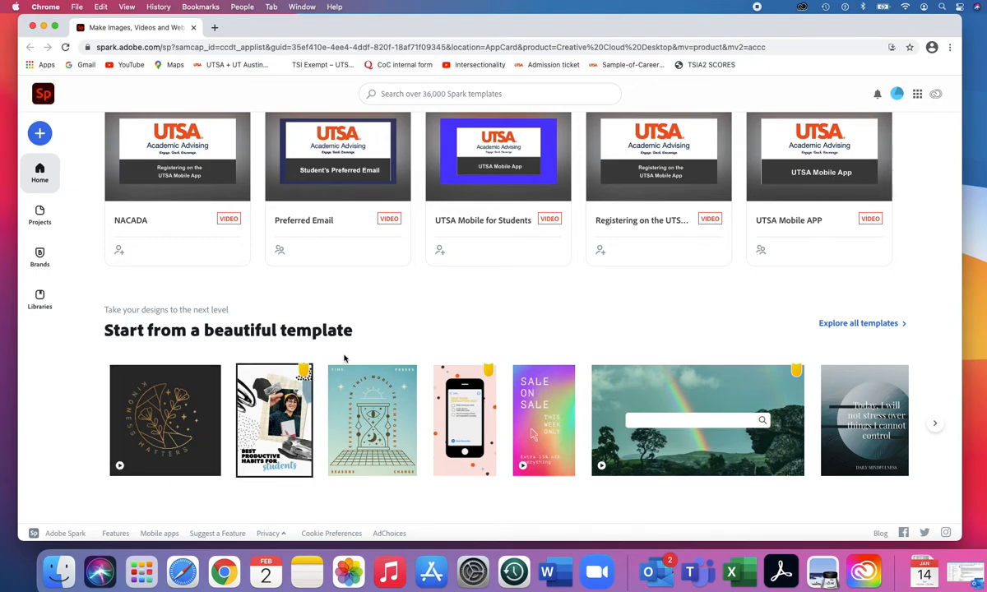
scroll(344, 357, up, 3)
scroll(345, 357, up, 2)
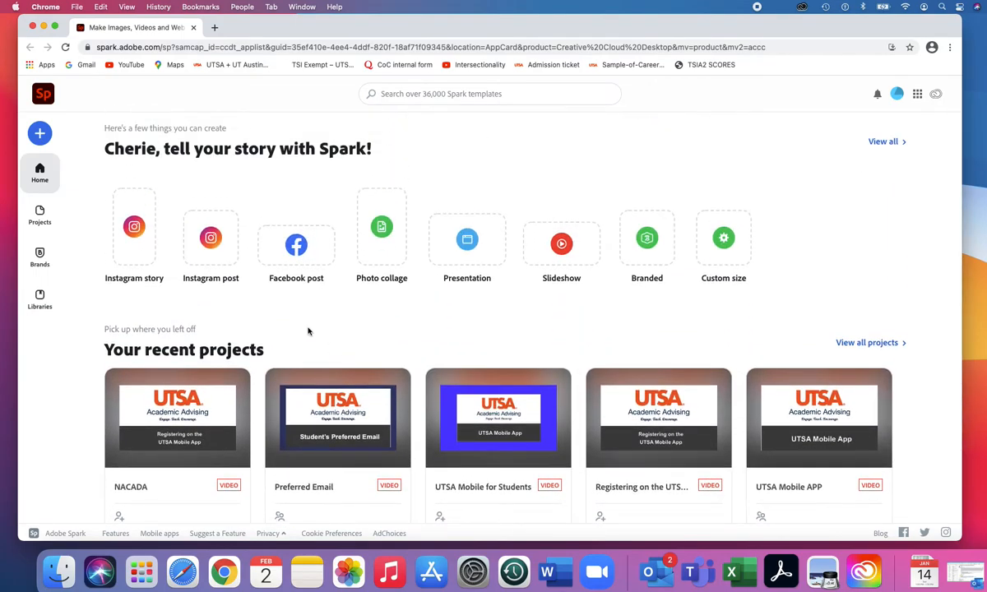
Step: Create a new video project titled "Video making with Adobe"
click(40, 134)
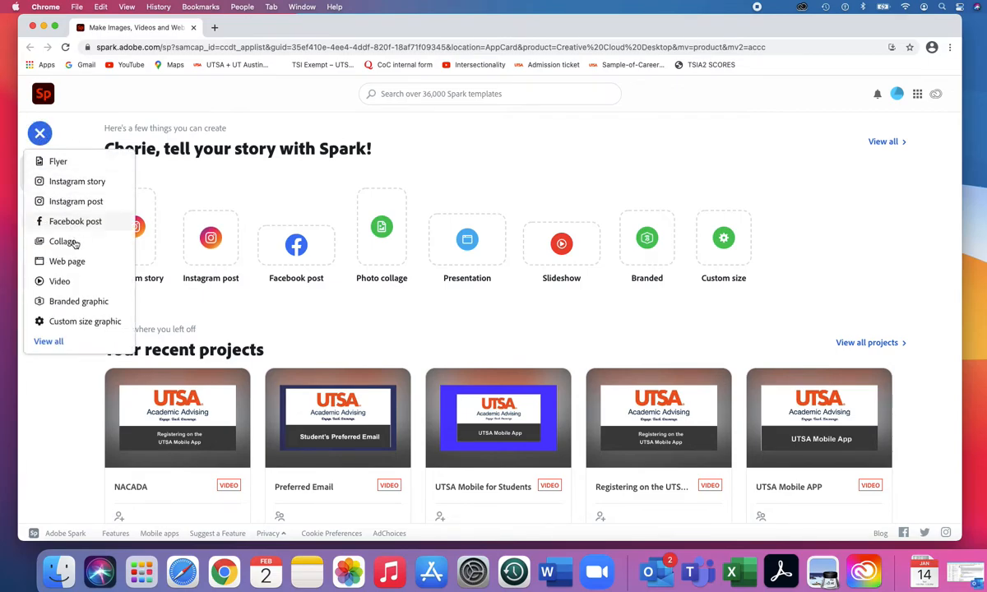
click(79, 284)
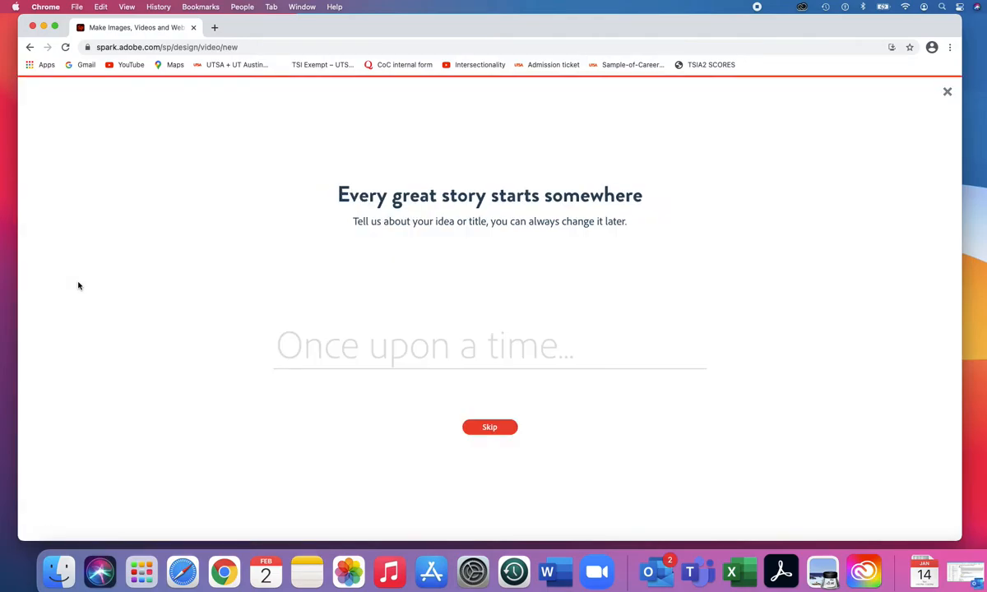
text(Video)
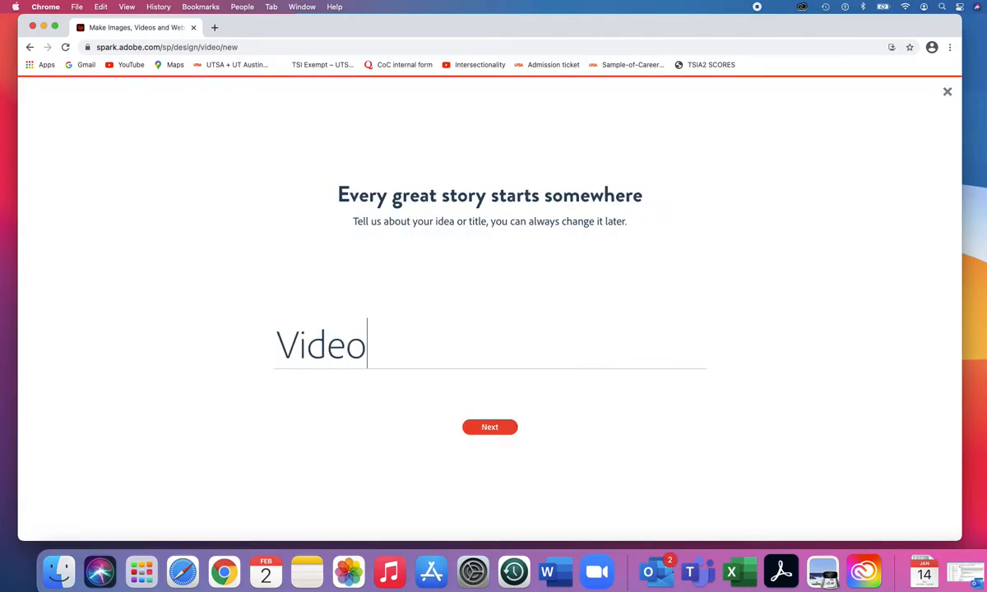
text( making with Adob)
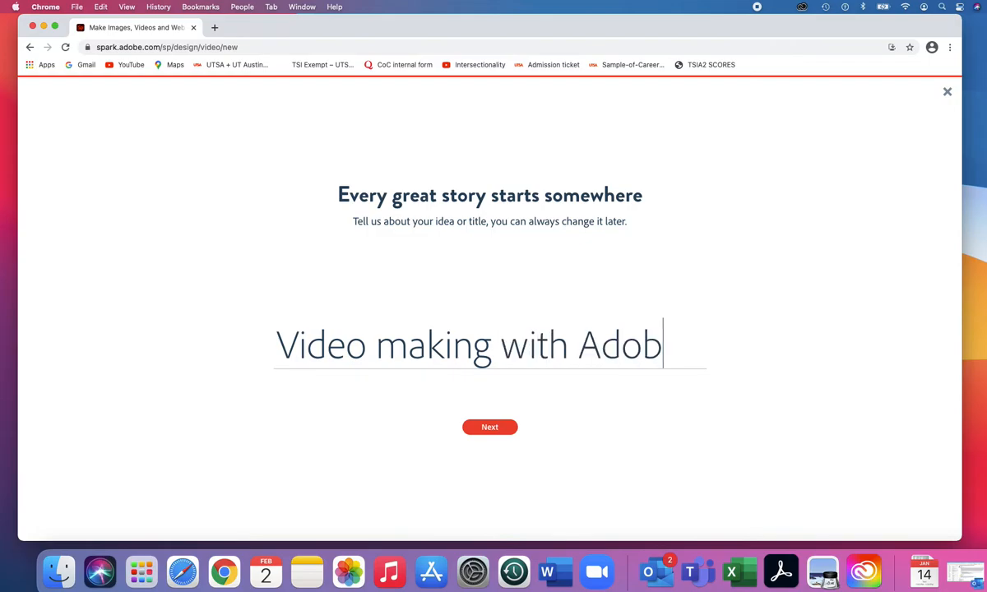
text(e)
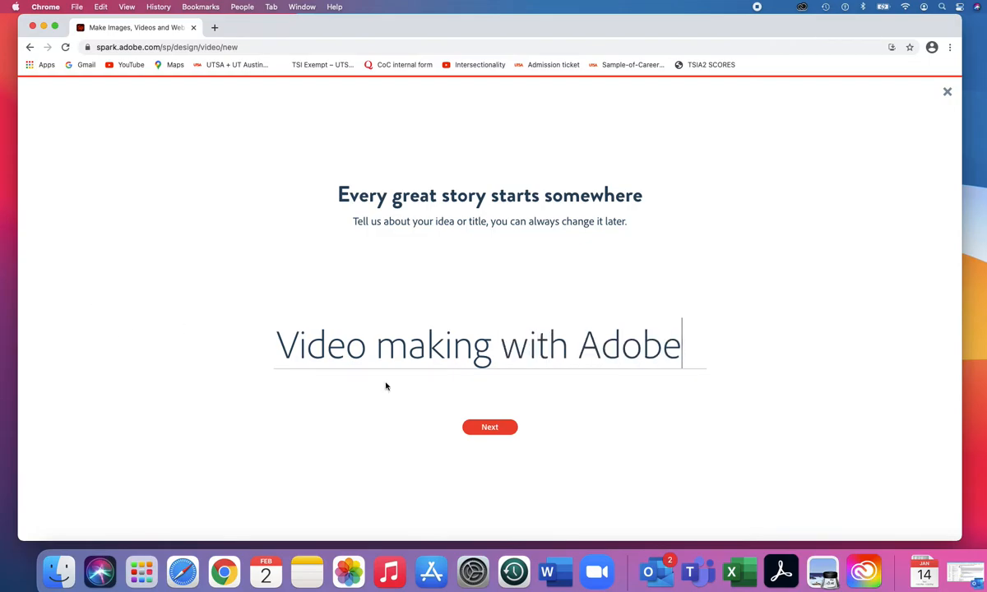
click(491, 427)
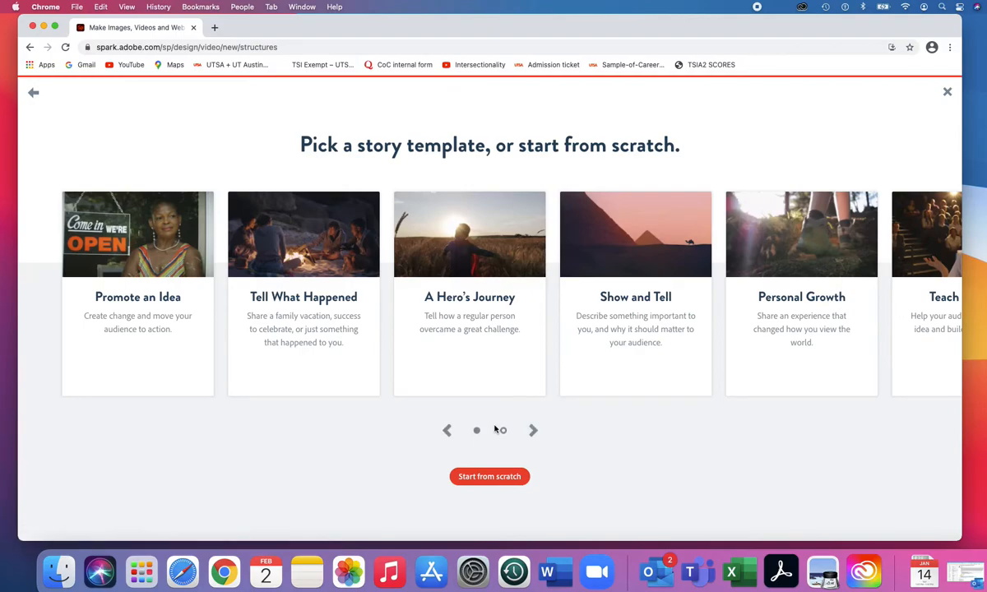
Step: Choose the "Make Up My Own" story template and dismiss the quick tips tutorial
mouse_move(176, 323)
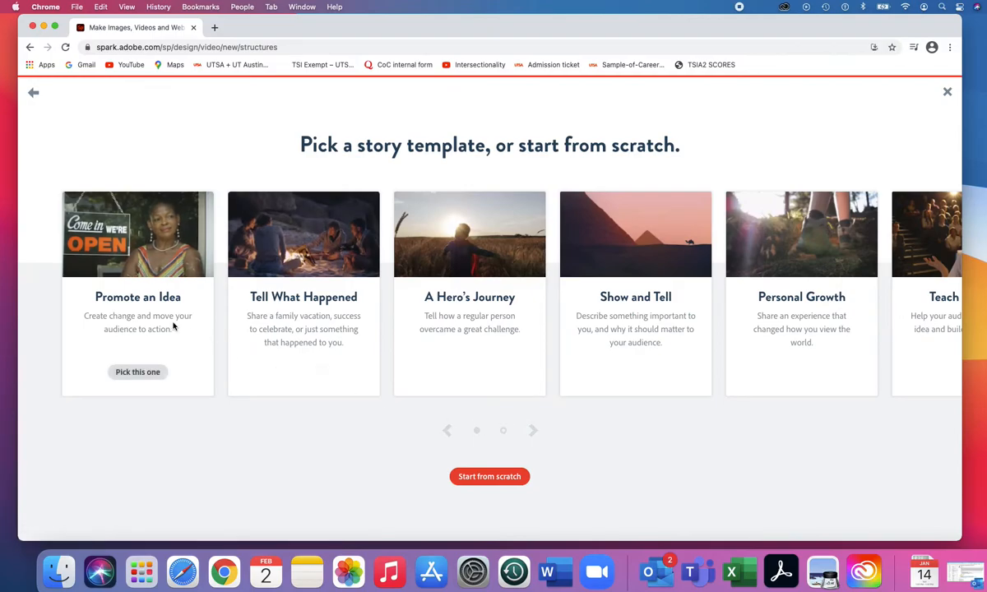
mouse_move(486, 308)
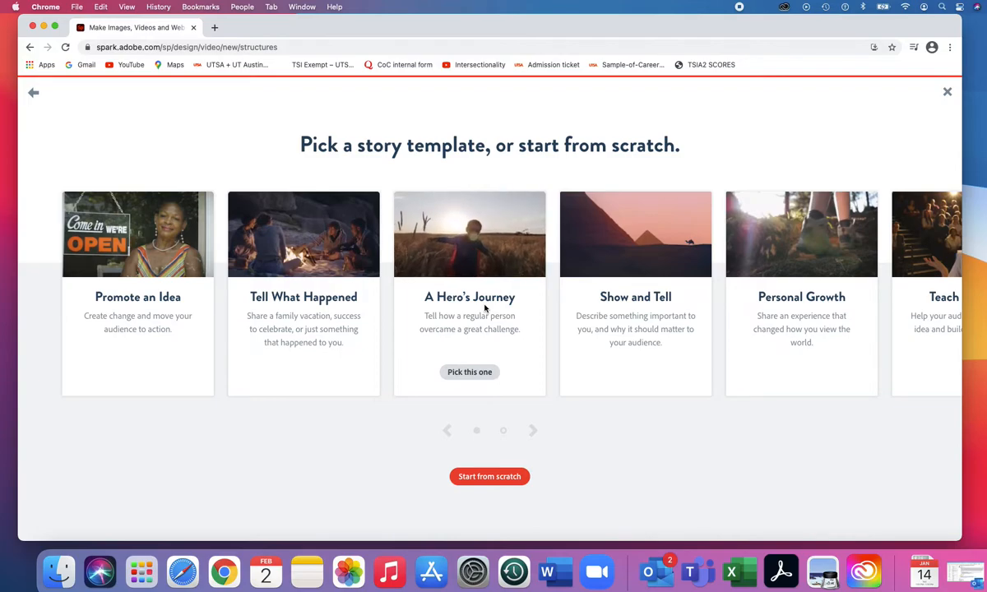
scroll(484, 309, right, 5)
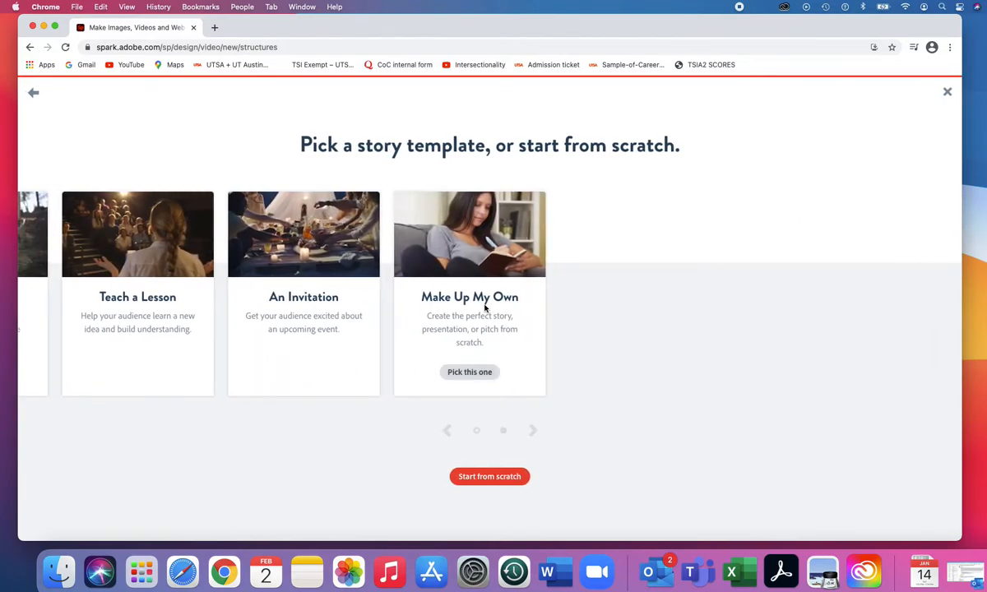
click(471, 372)
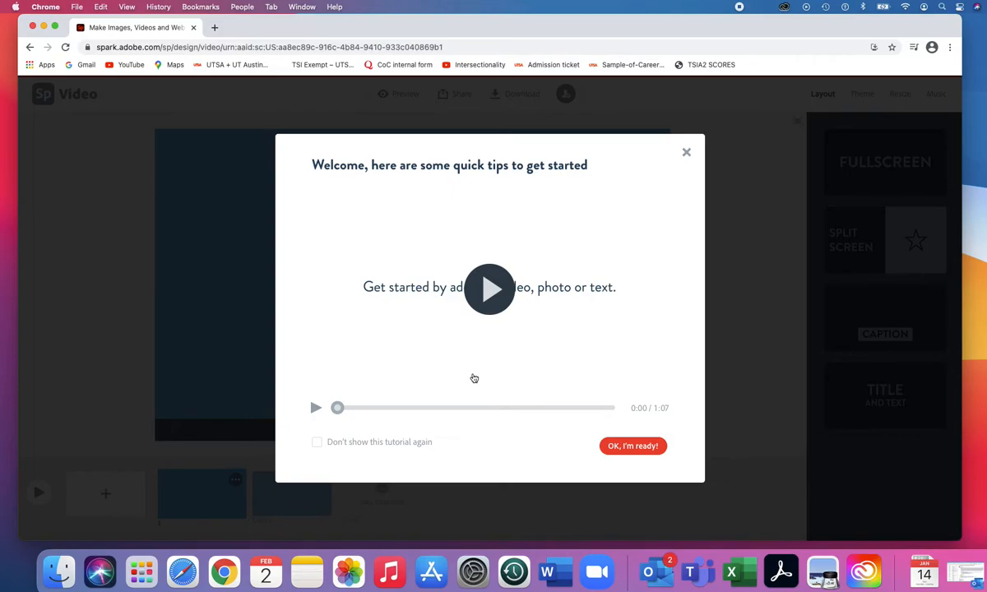
click(639, 451)
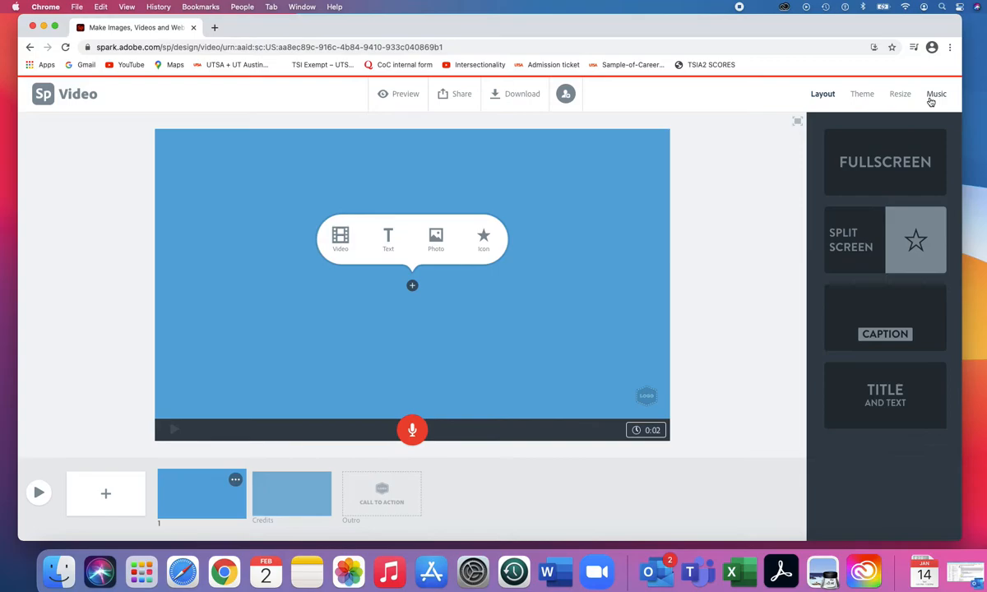
Step: Apply the Mega theme to the video in its orange colour variant
click(862, 95)
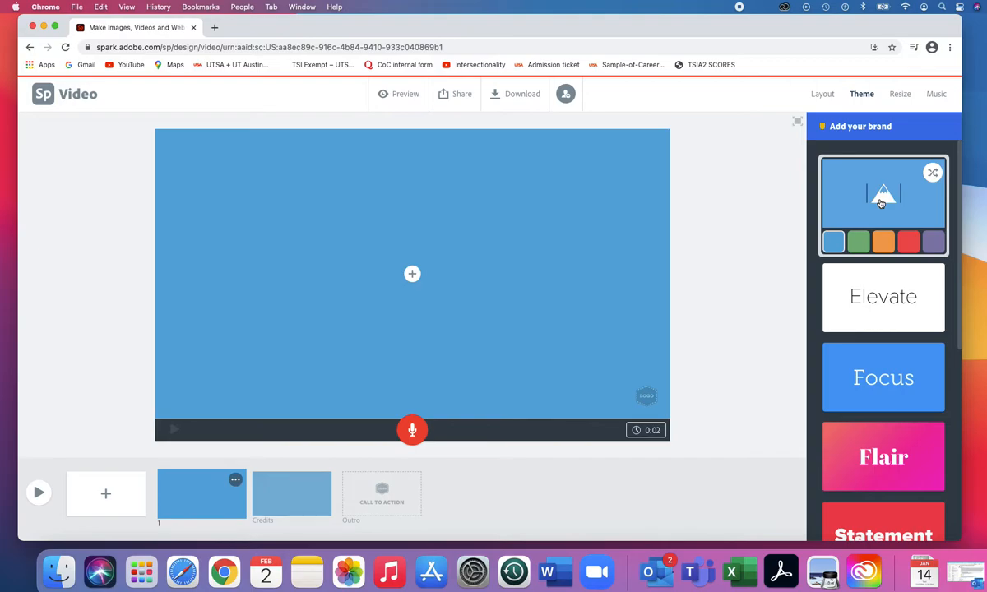
scroll(884, 329, down, 5)
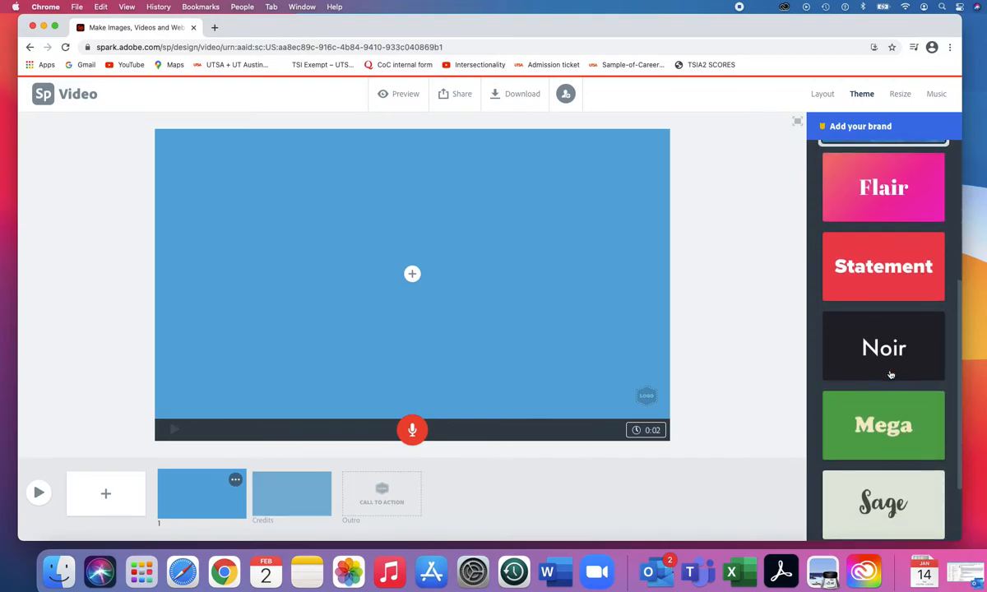
scroll(888, 362, down, 2)
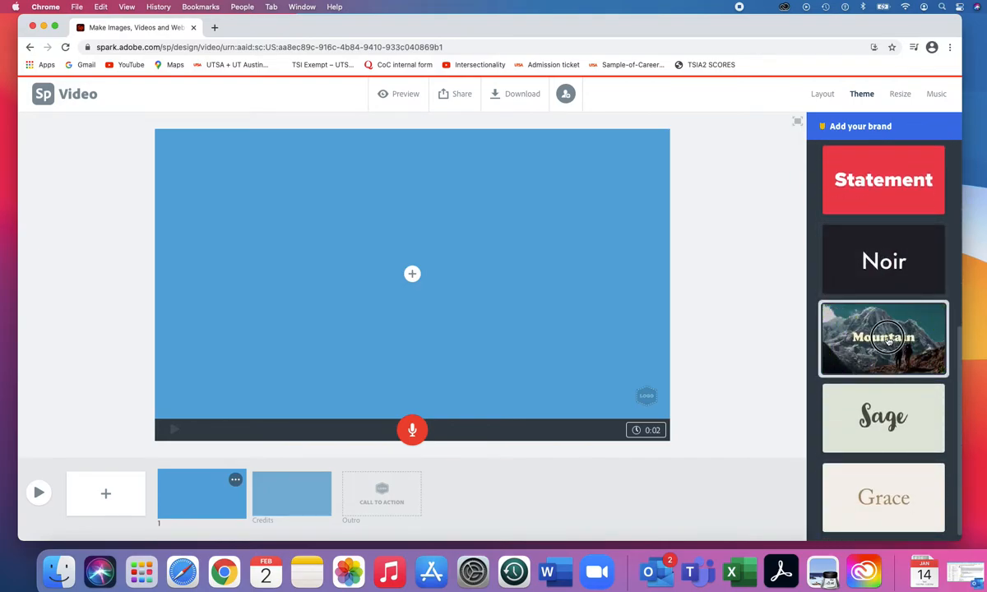
click(887, 339)
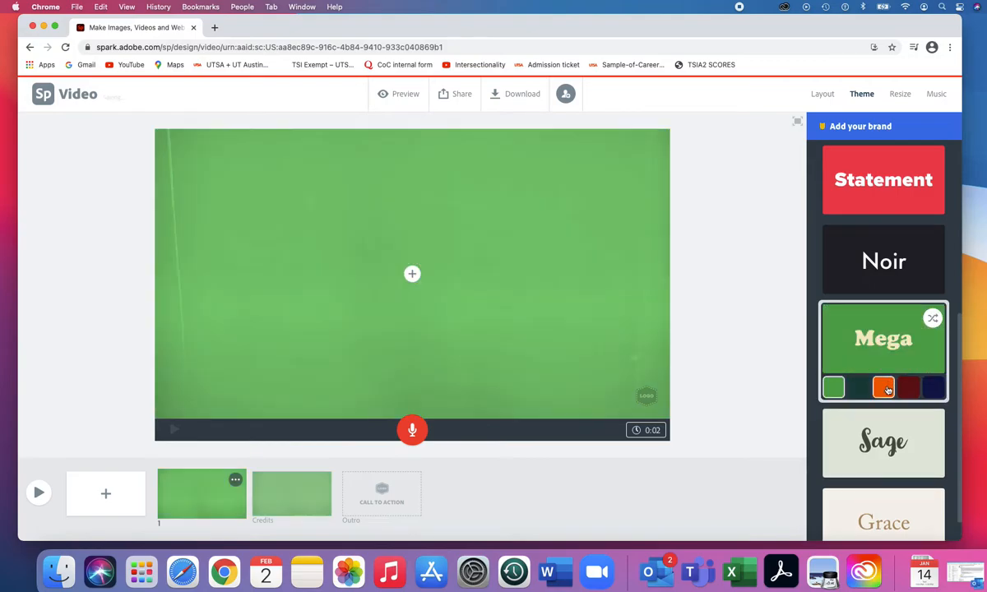
click(884, 388)
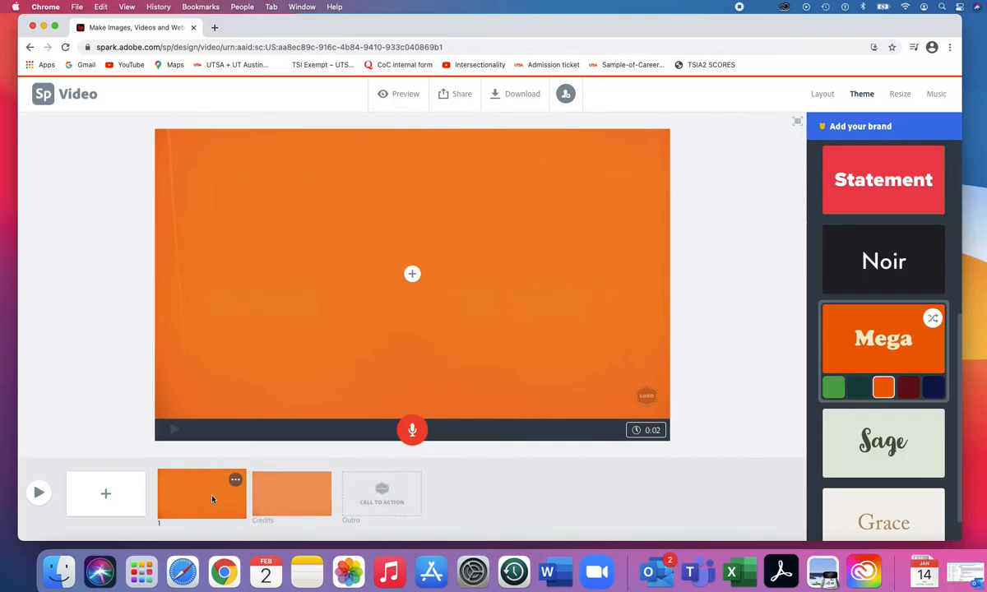
Step: Upload the image "Creating video-Title slide" from the Projects folder as the photo on slide 1
click(823, 95)
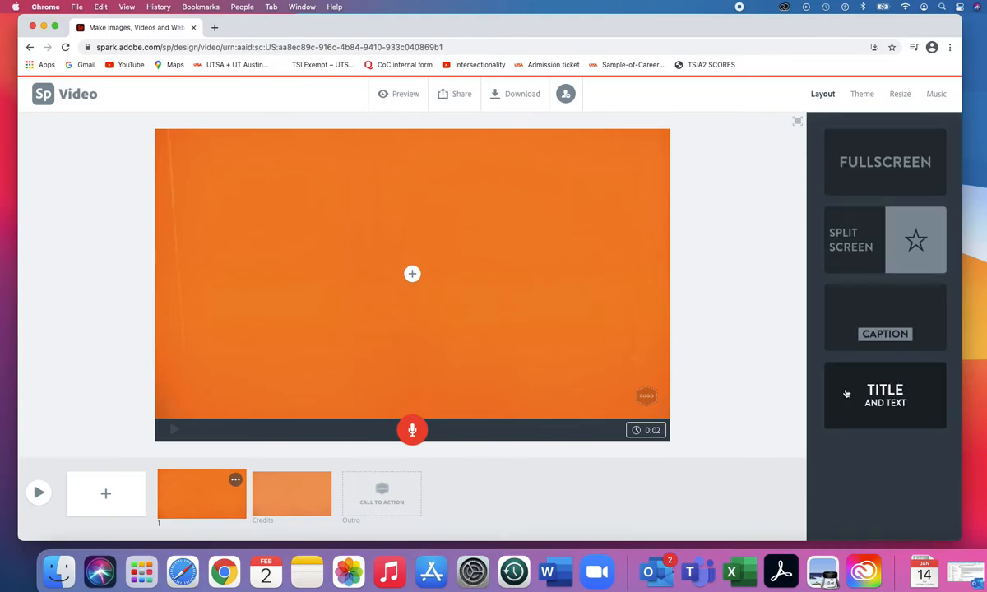
click(412, 277)
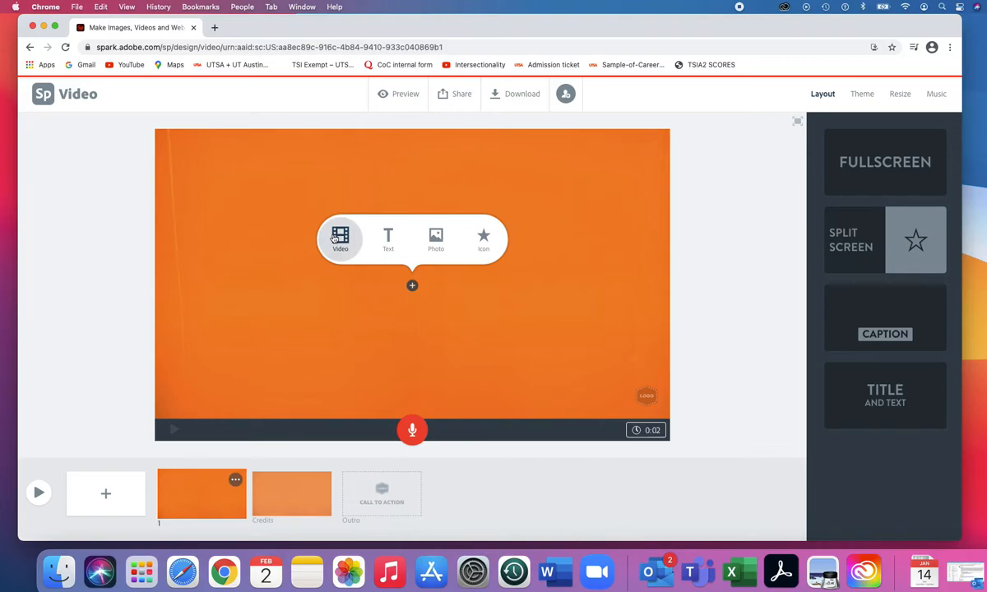
click(436, 239)
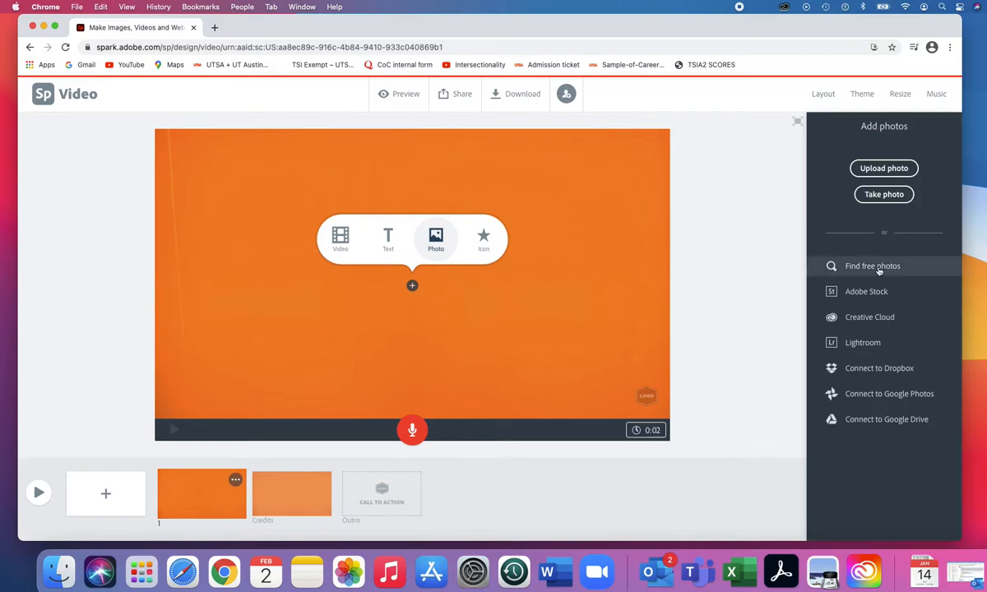
click(879, 169)
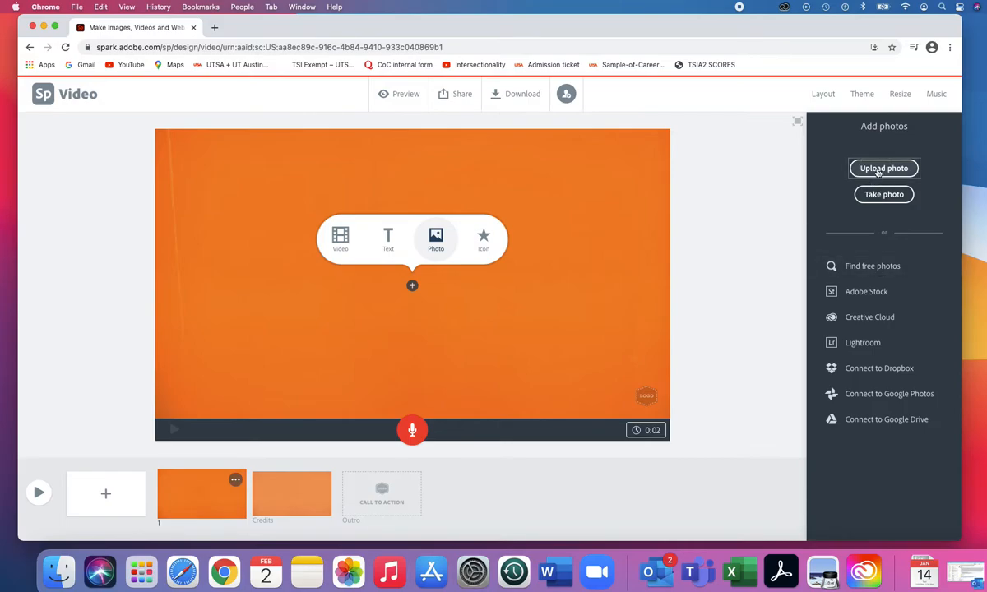
scroll(483, 303, down, 3)
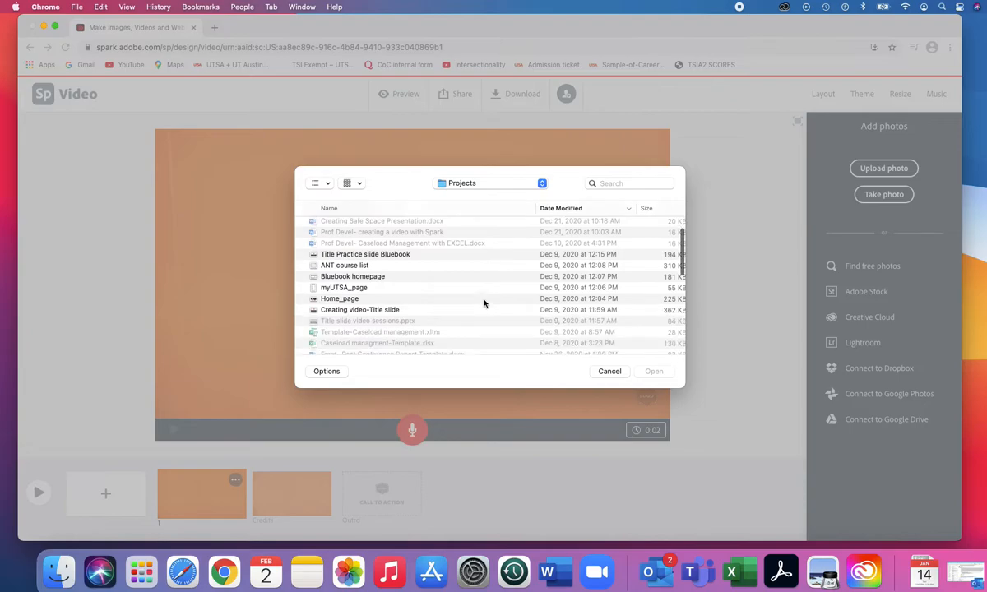
click(414, 305)
double_click(413, 305)
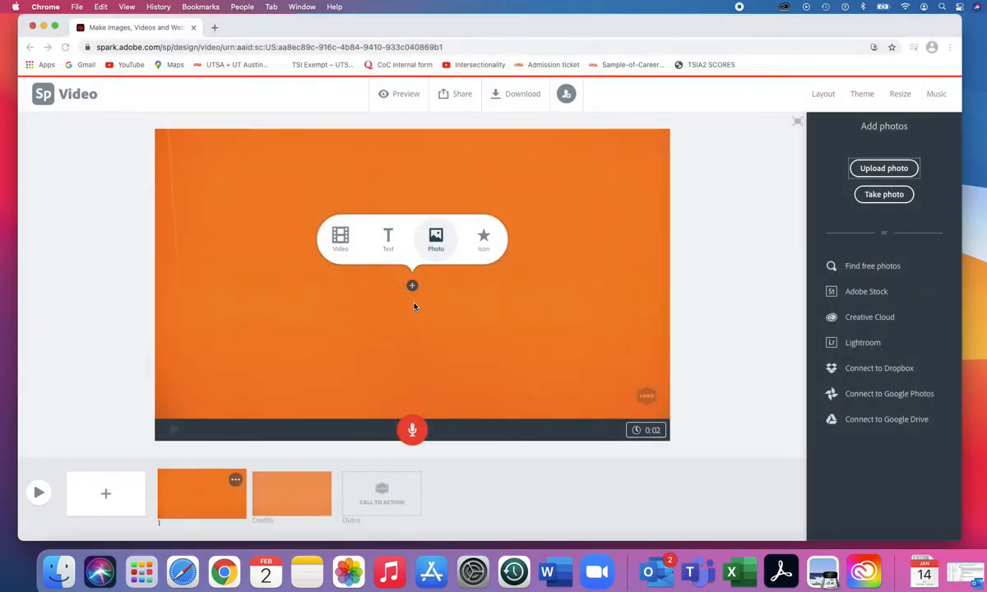
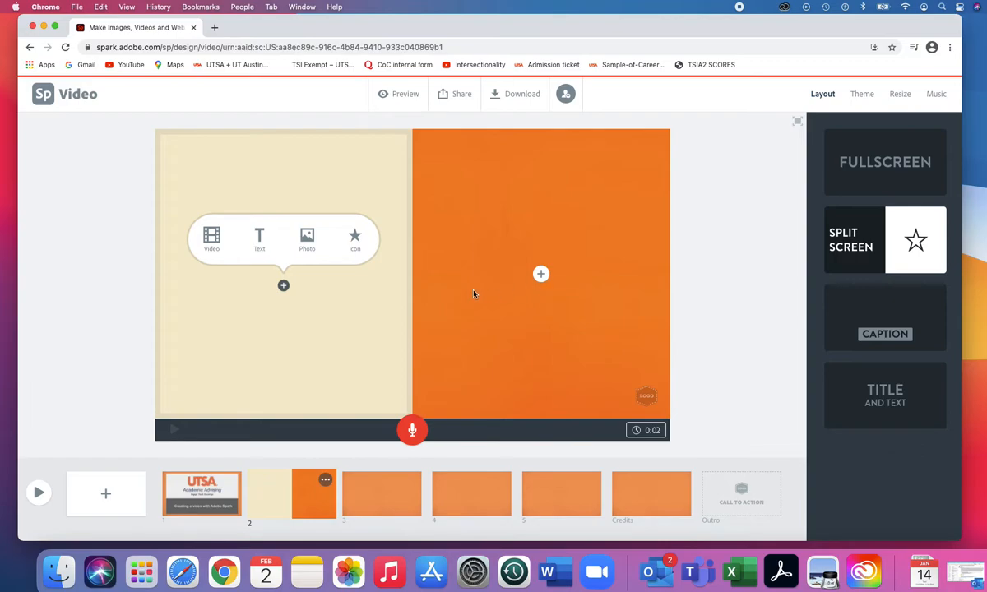
Step: Search the icons for "video" and place the film strip icon with a play symbol in slide 2's left half
click(355, 240)
text(video)
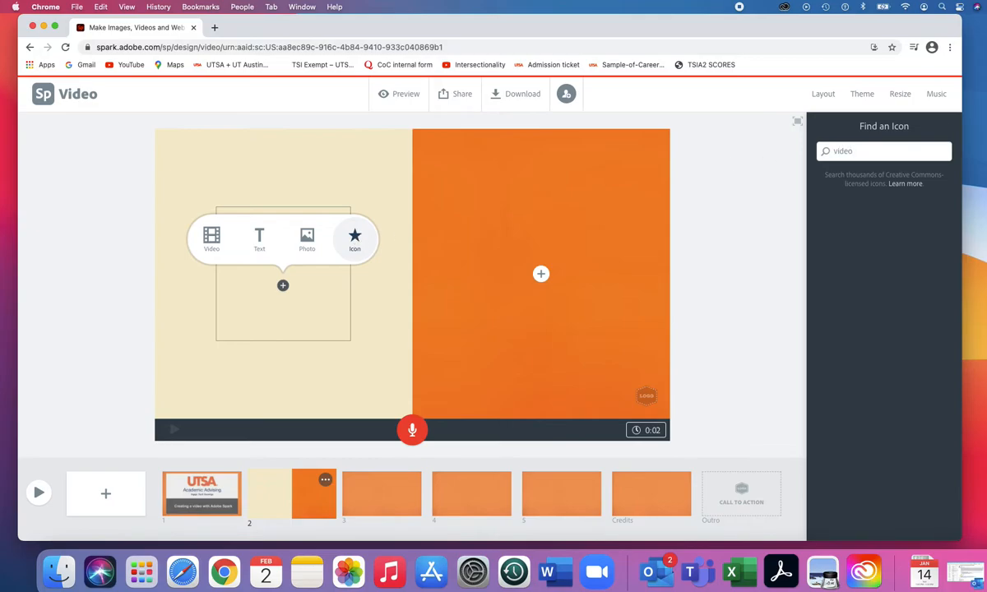
key(Return)
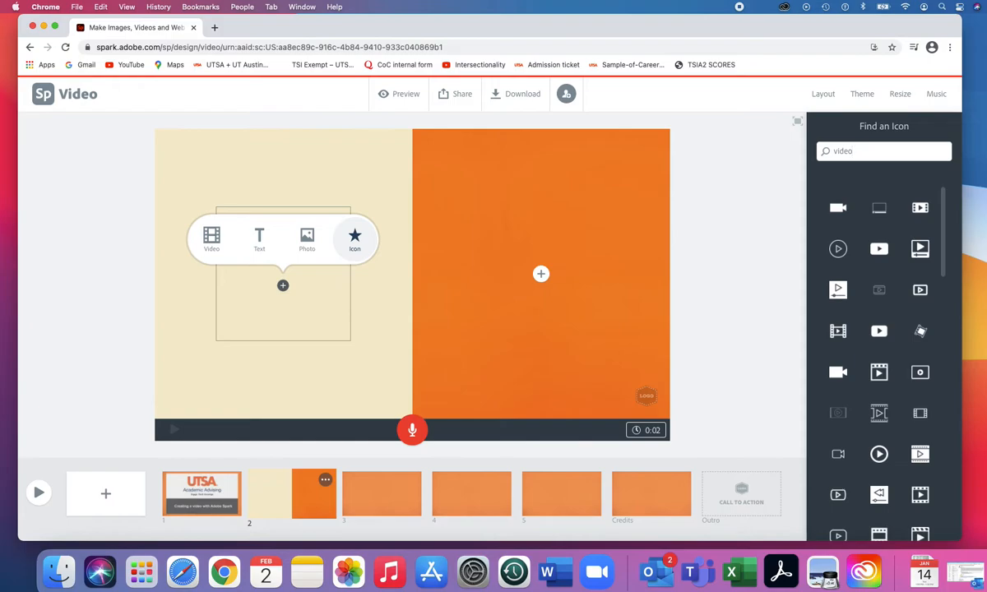
scroll(861, 301, down, 8)
scroll(861, 301, down, 10)
click(838, 331)
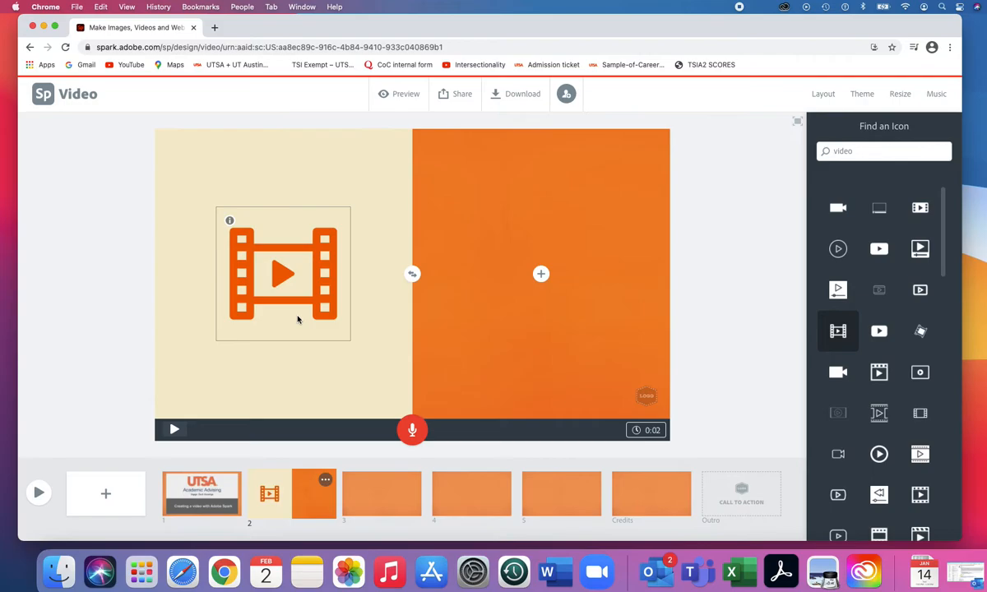
Step: Add the text "Step one:" to the right half of slide 2
click(539, 273)
click(518, 240)
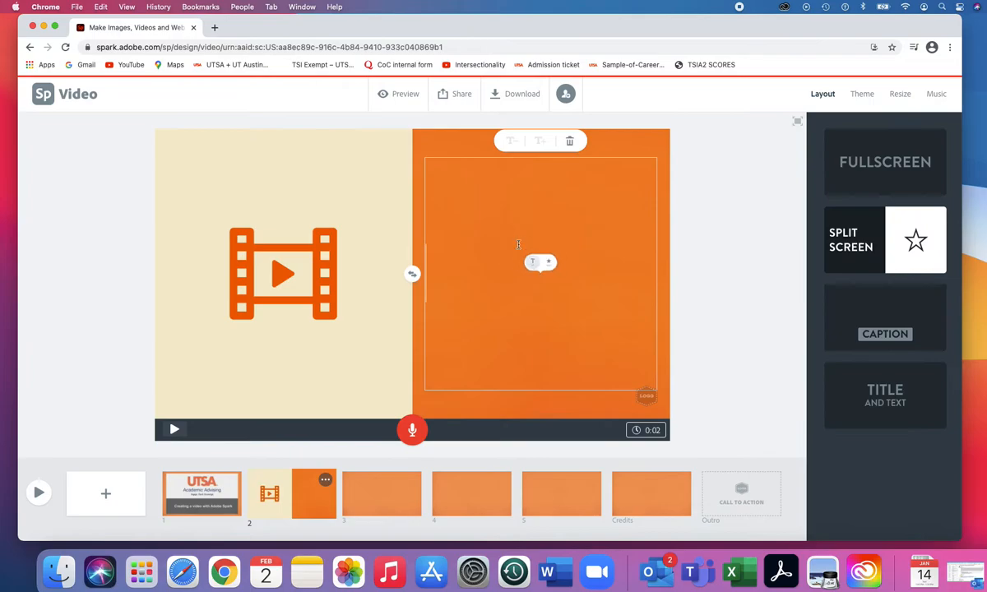
text(Step)
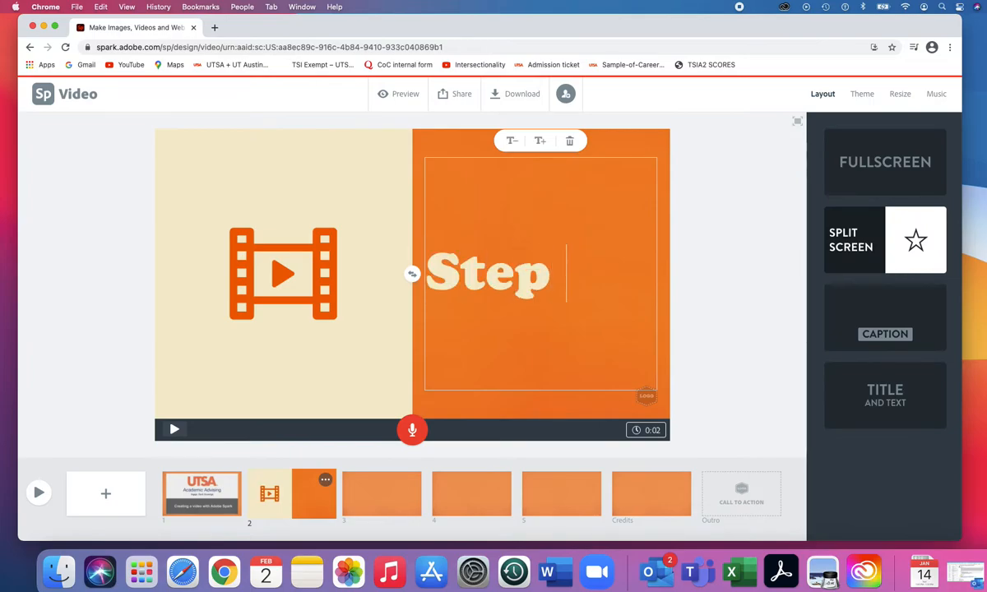
text( one:)
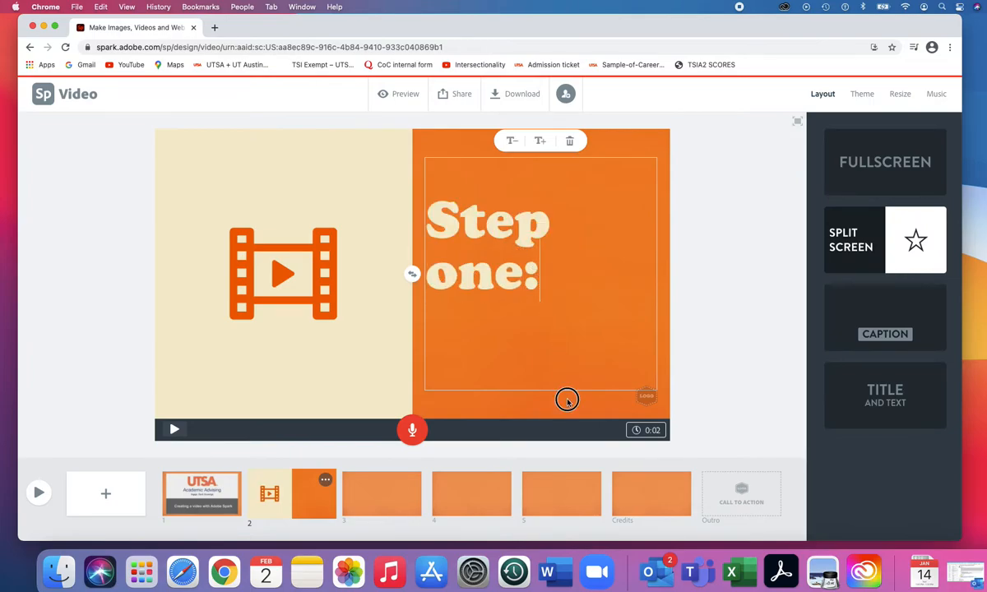
Step: Try the "Step one:" text in the lower-right corner of slide 2's orange half, then return it to its original position
click(567, 402)
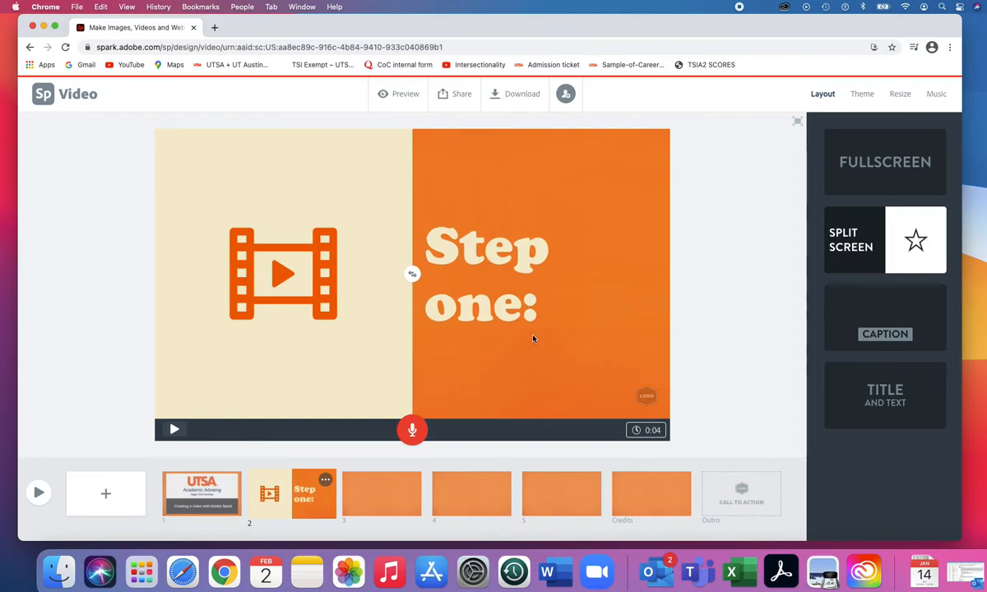
drag(481, 284, 606, 317)
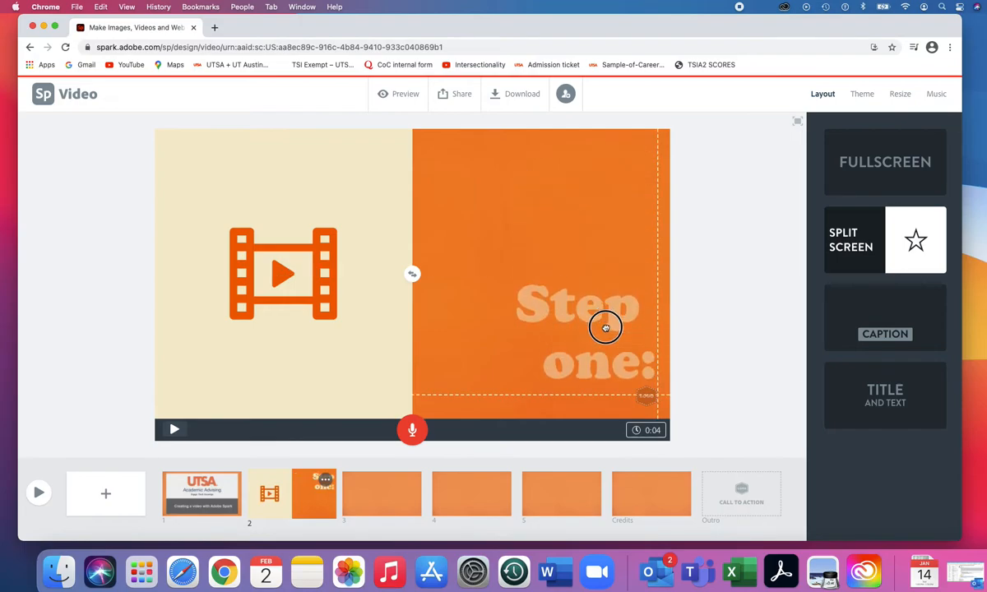
drag(604, 359, 478, 274)
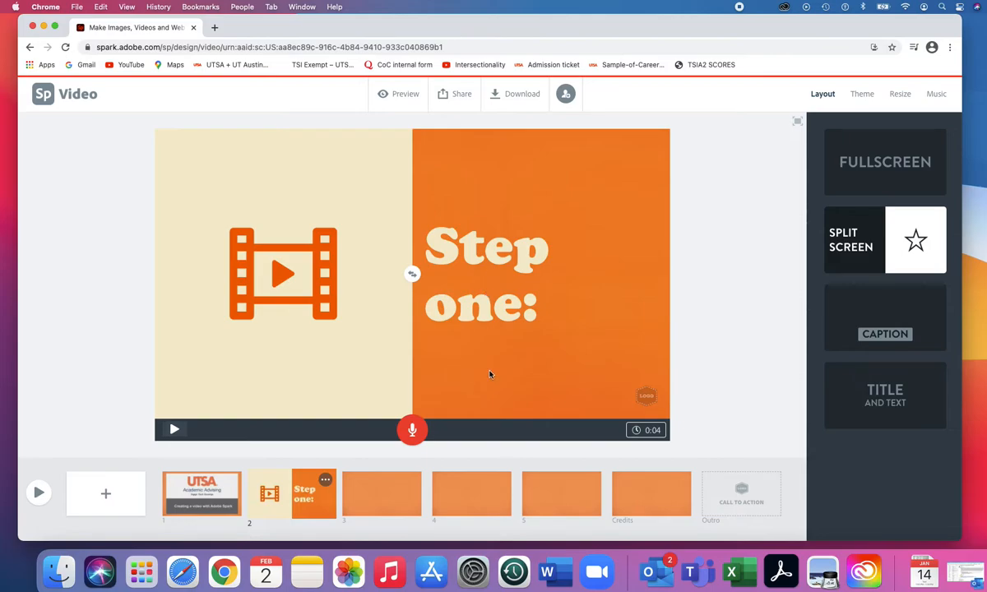
Step: Place the free "video" photo of headphones and a clapperboard on slide 3
click(387, 493)
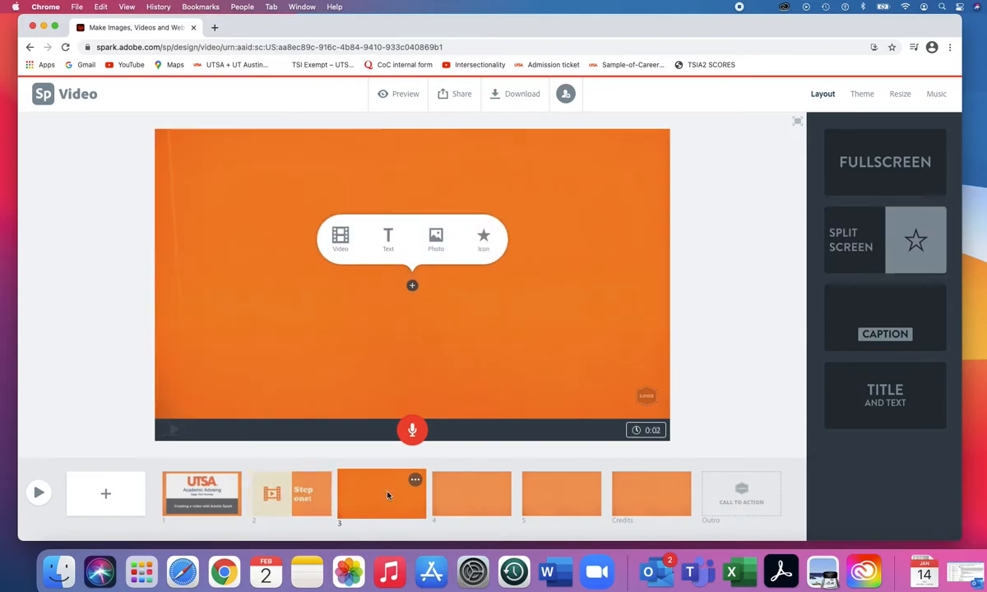
click(435, 243)
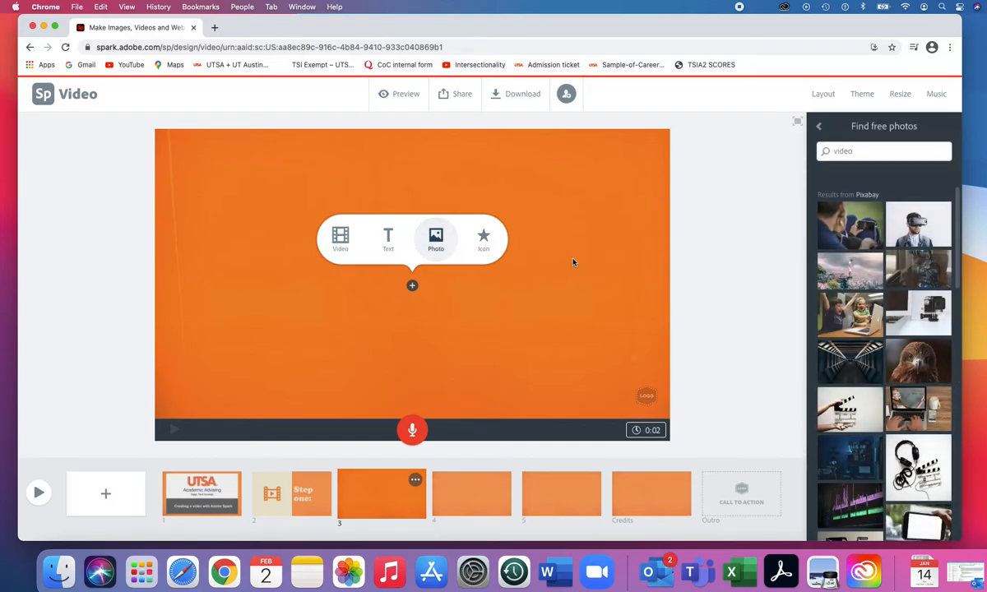
click(928, 471)
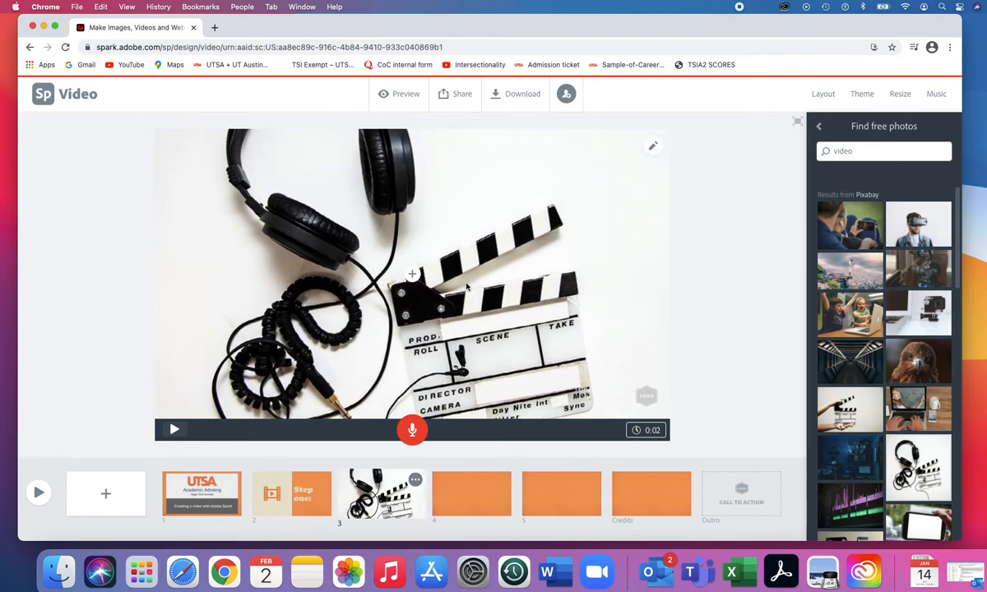
Step: Zoom out slide 3's photo four times so the whole picture sits centred within the orange background
mouse_move(653, 156)
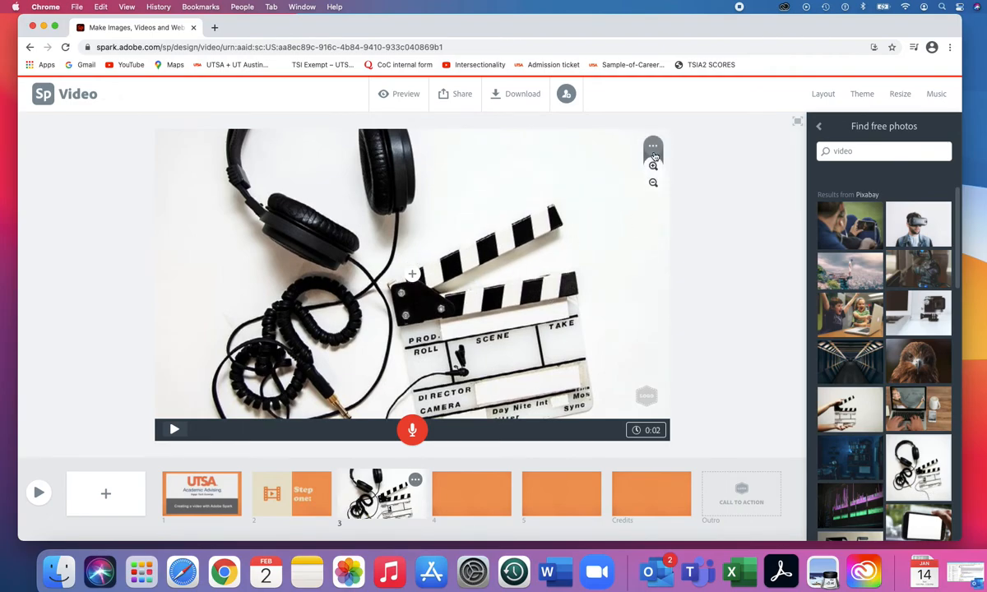
click(653, 182)
click(653, 182)
click(653, 182)
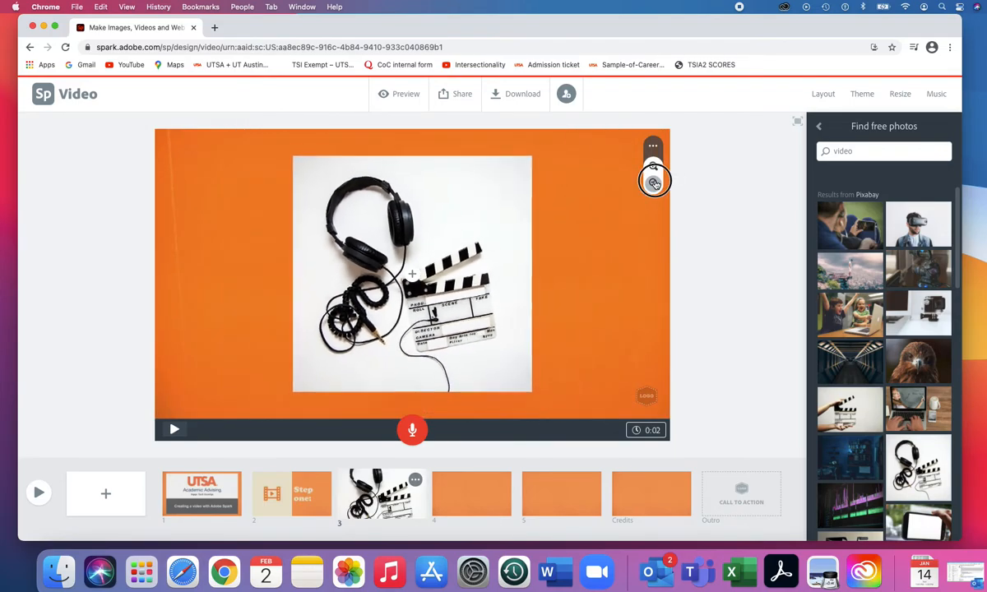
click(654, 183)
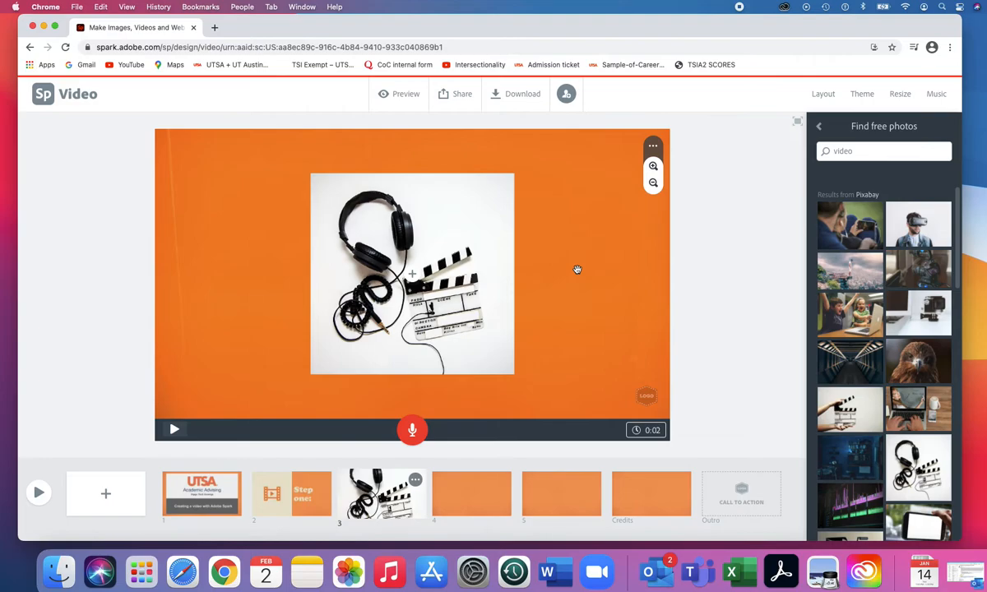
Step: Add the text "Choose a theme" over the photo on slide 3
click(410, 279)
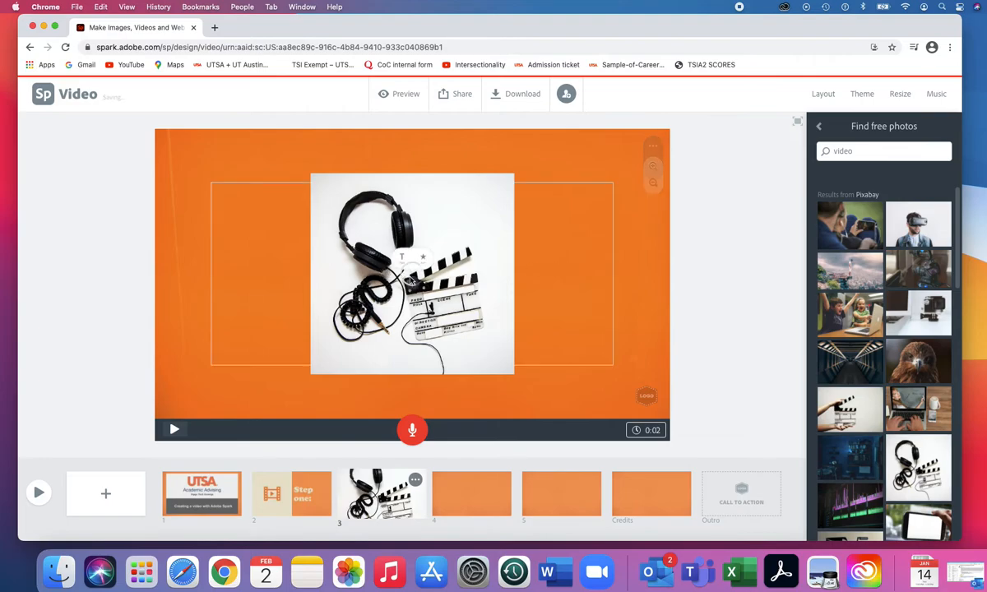
click(409, 284)
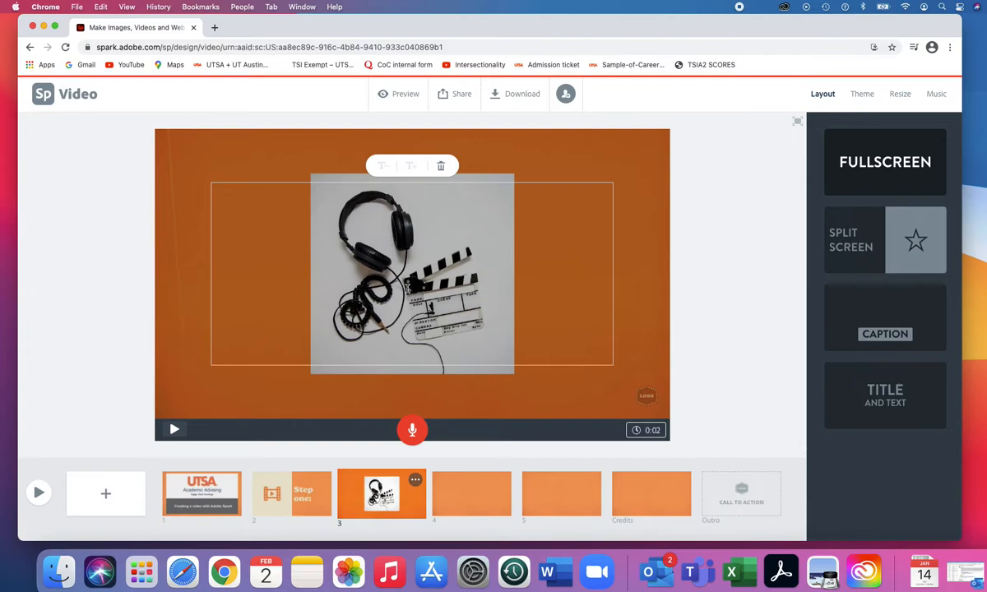
text(Choose a )
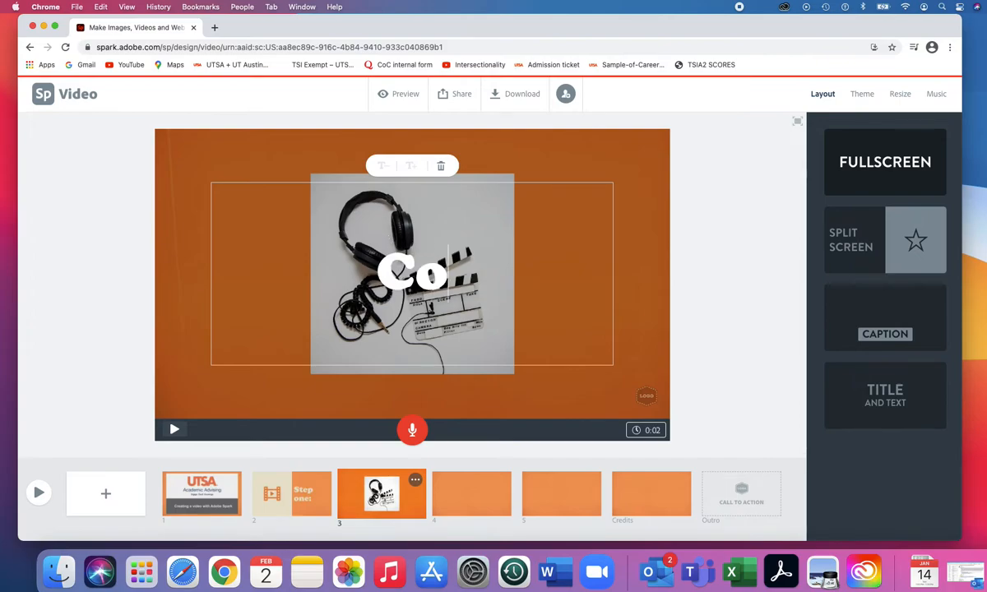
text(theme)
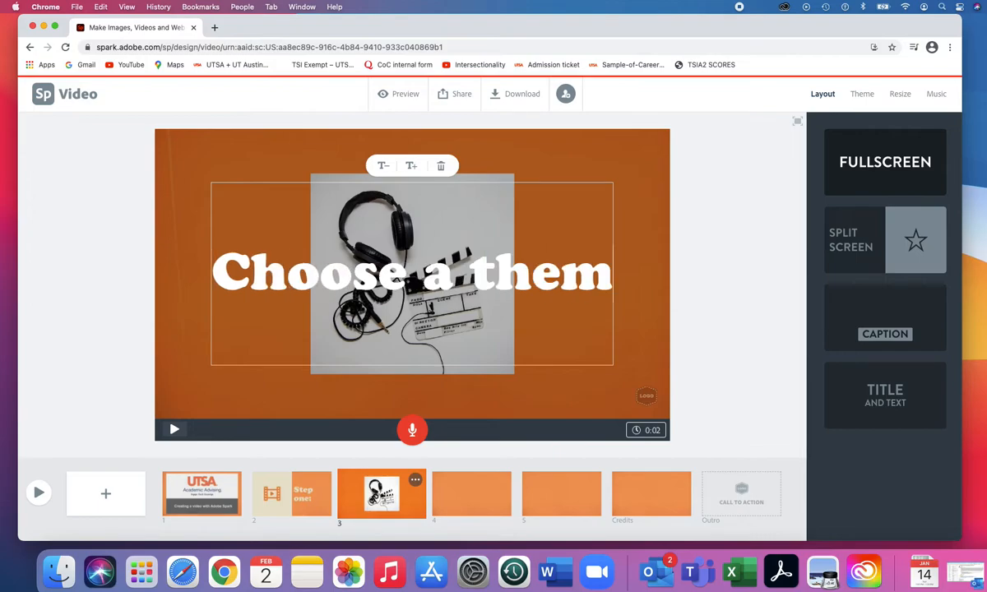
Step: Resize the "Choose a theme" text to a medium size that fits one line and move it to slide 3's lower-left corner
click(383, 168)
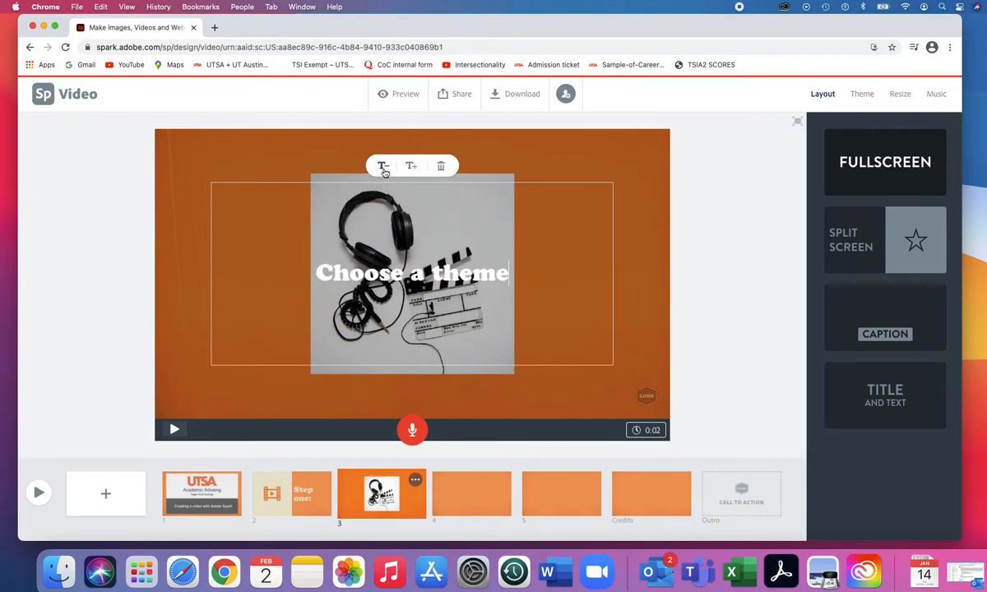
click(411, 166)
click(412, 166)
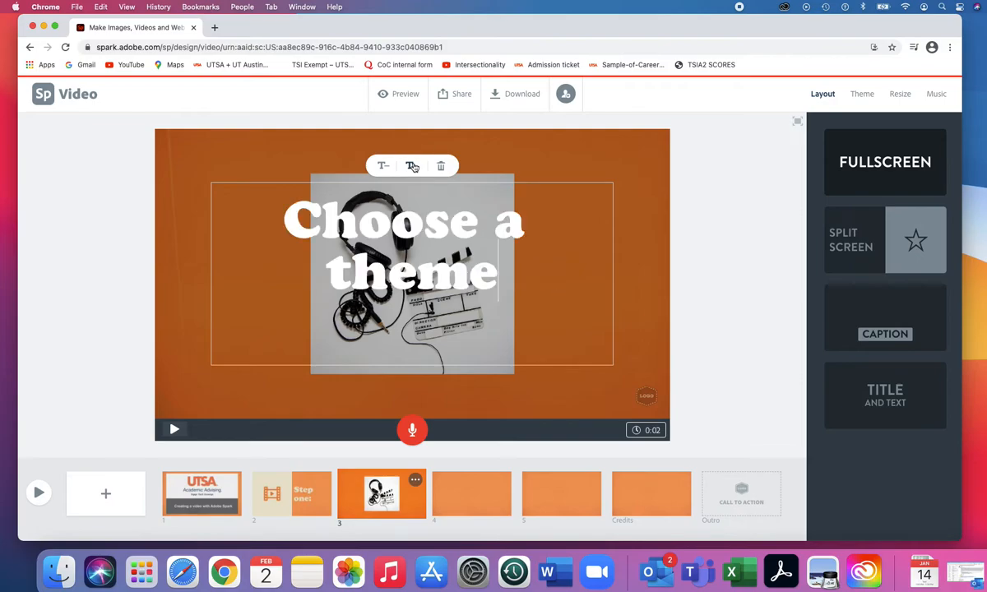
click(384, 167)
click(385, 168)
click(411, 168)
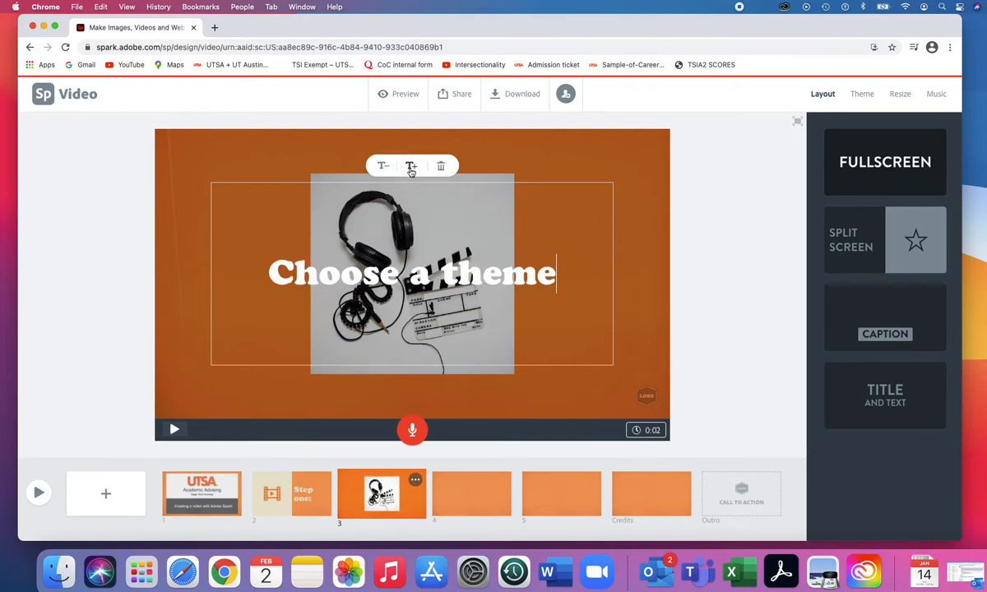
click(536, 151)
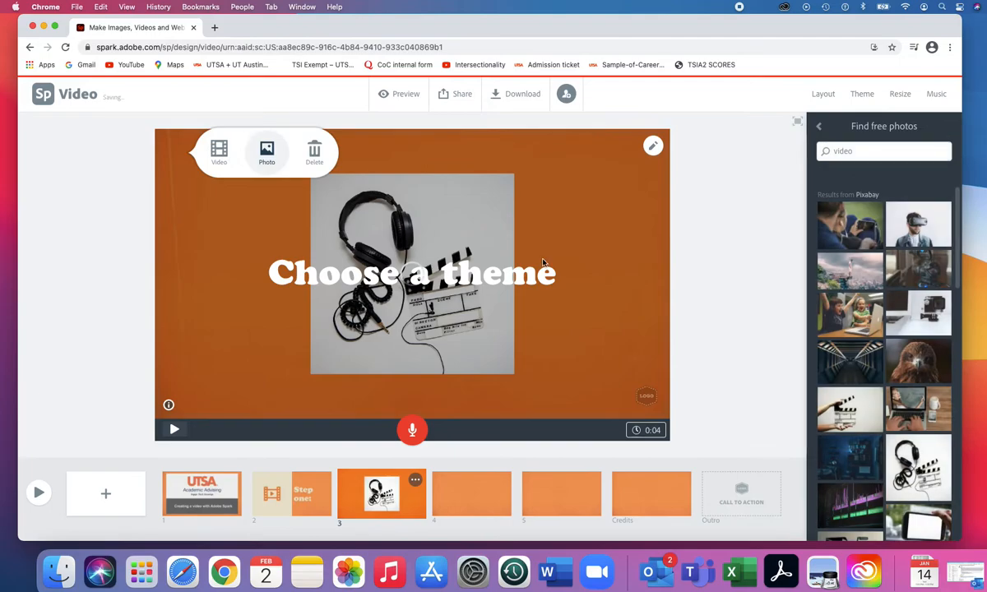
drag(533, 280, 440, 408)
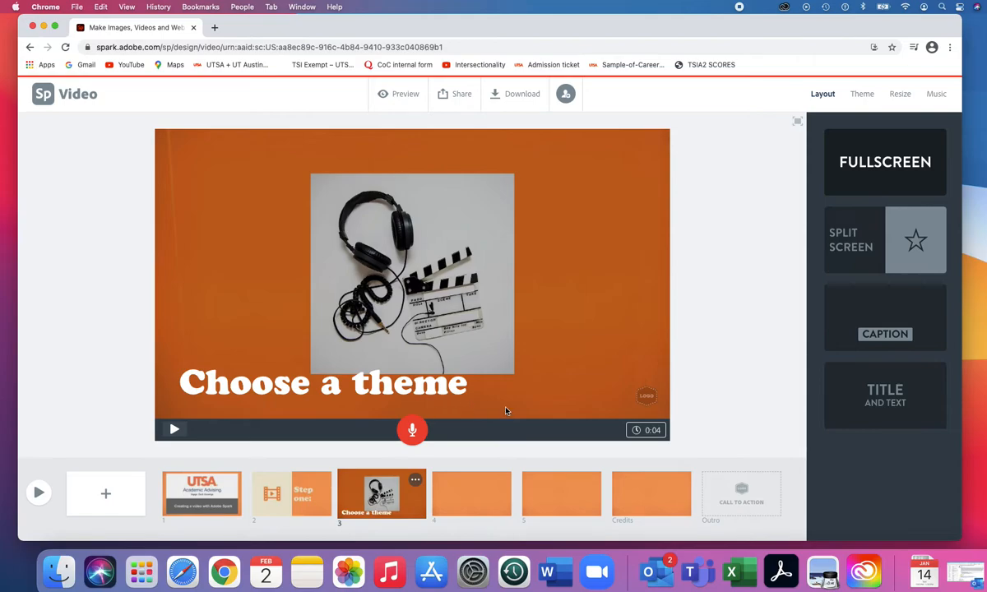
Step: Give slide 4 the split-screen layout and place the outlined head with light bulb icon from a "creative" search in its right half
click(483, 499)
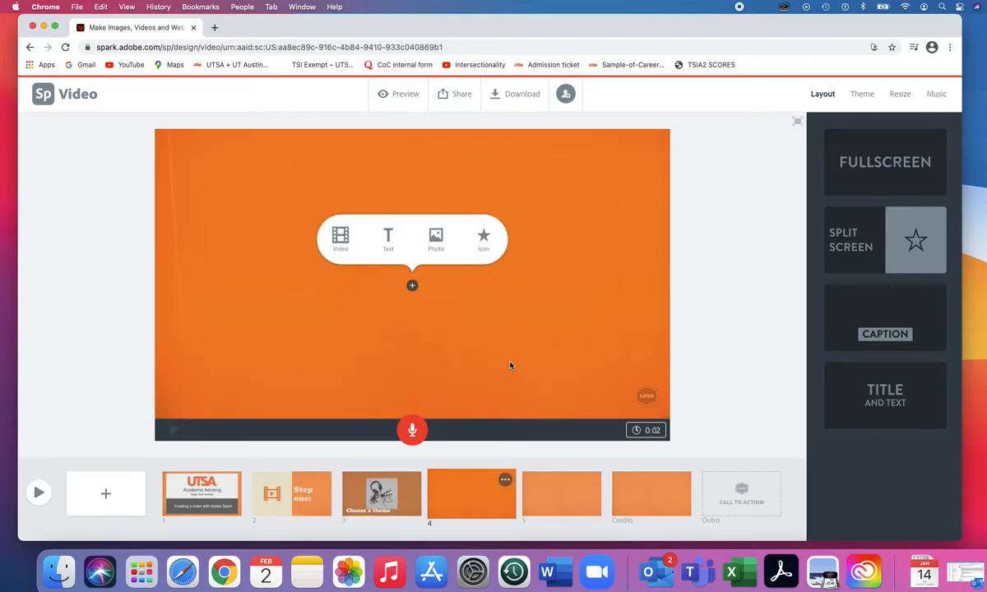
click(833, 231)
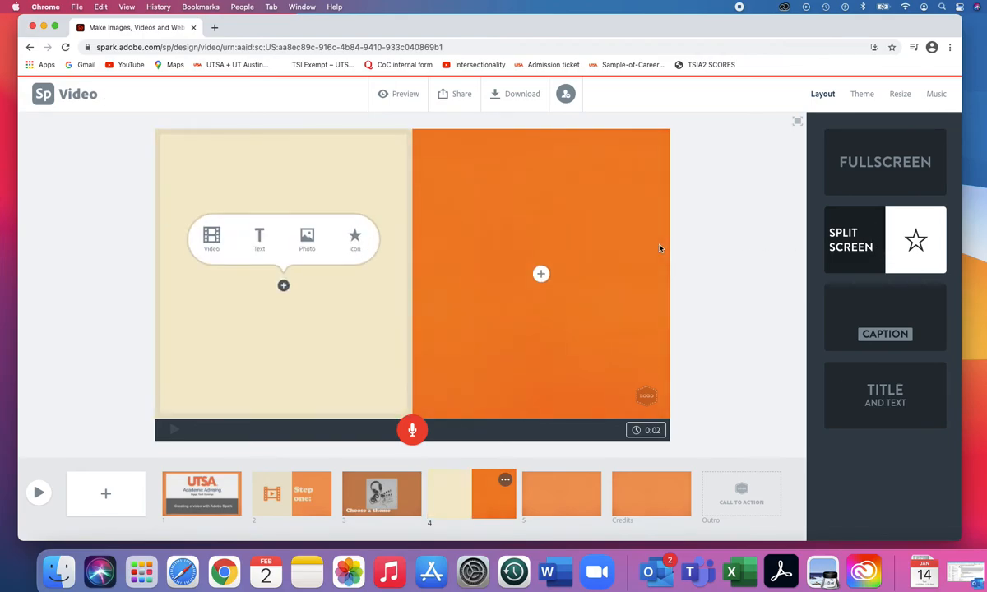
click(541, 274)
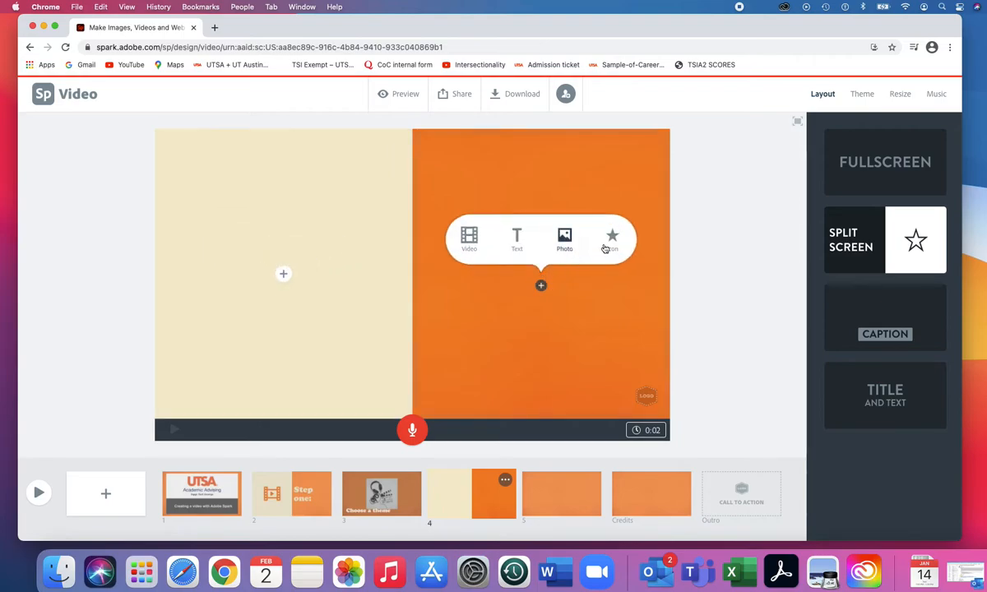
click(612, 238)
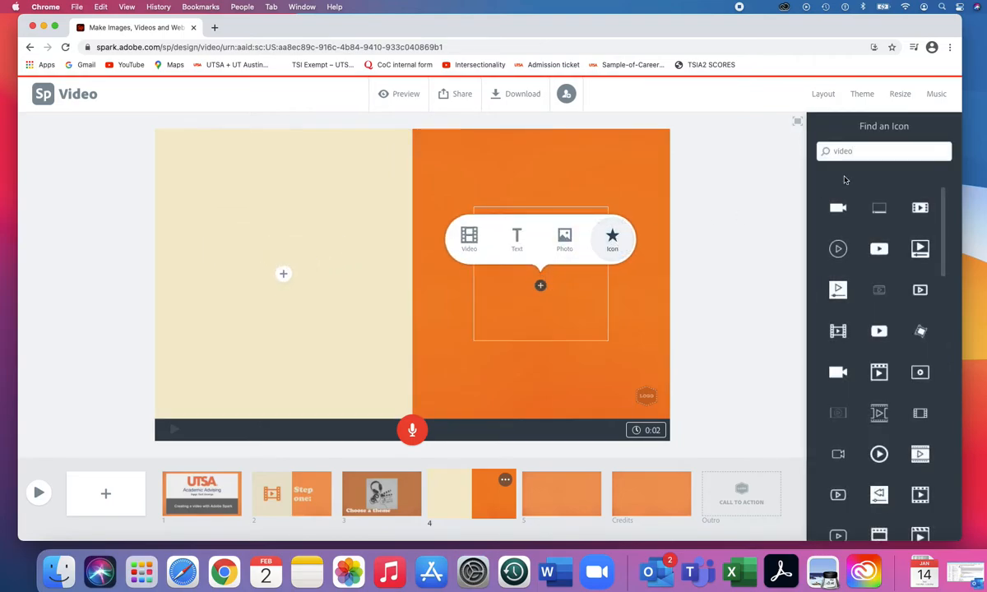
drag(861, 151, 825, 154)
text(cl)
key(Return)
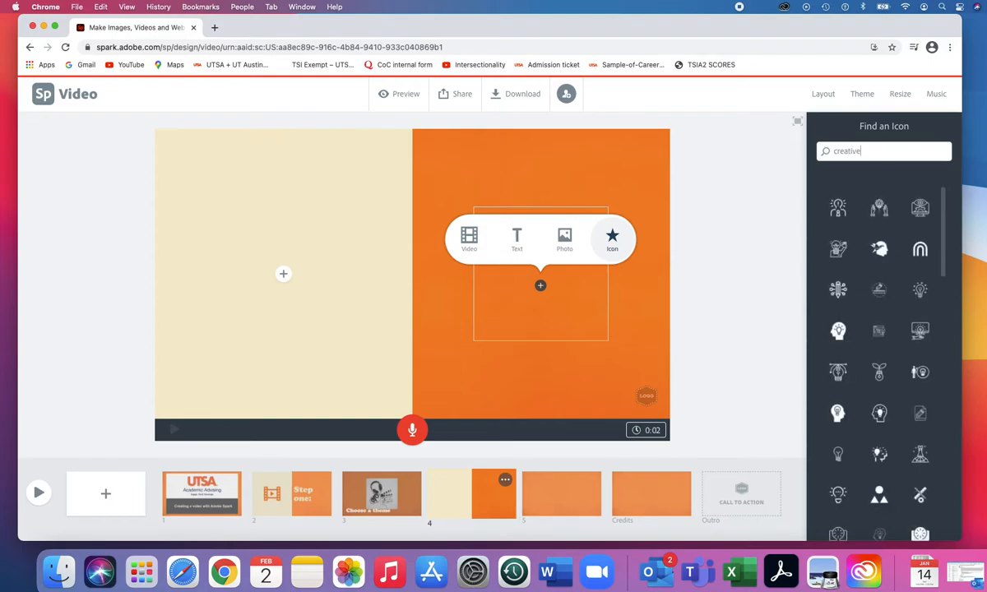
click(879, 415)
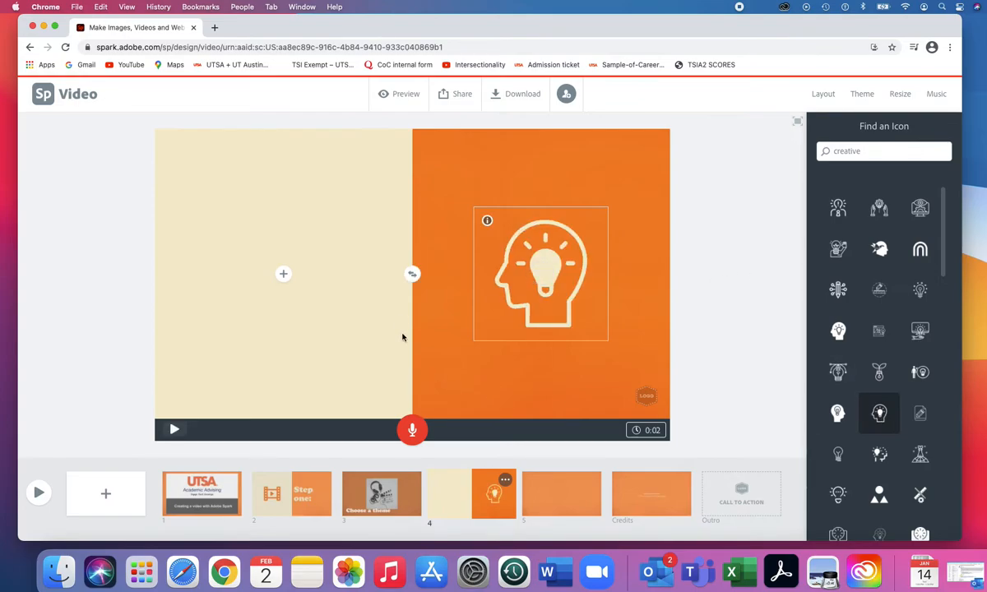
Step: Add the text "Step two:" to slide 4's left half and swap the two halves' contents
click(283, 274)
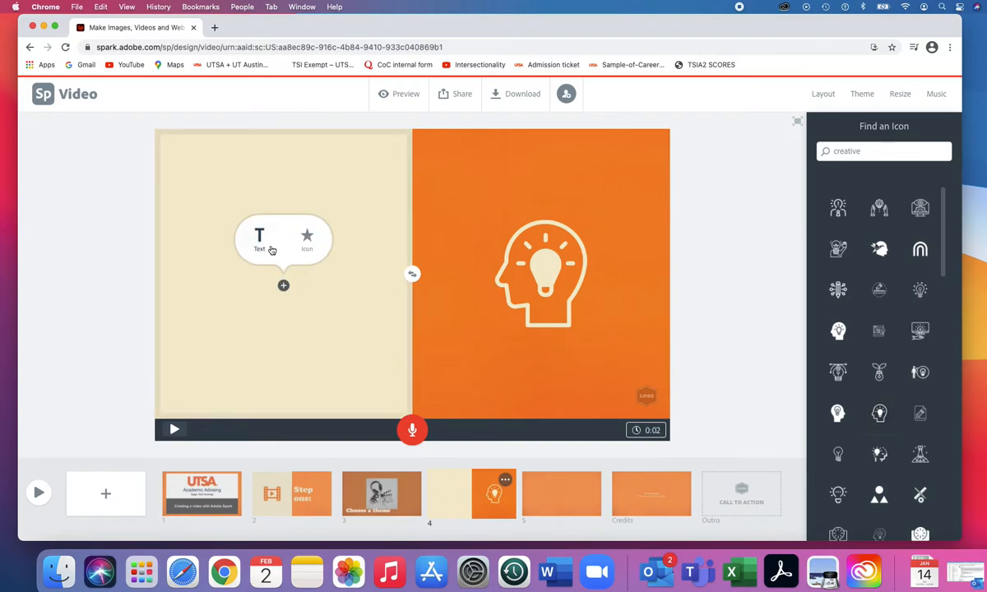
click(260, 234)
text(St)
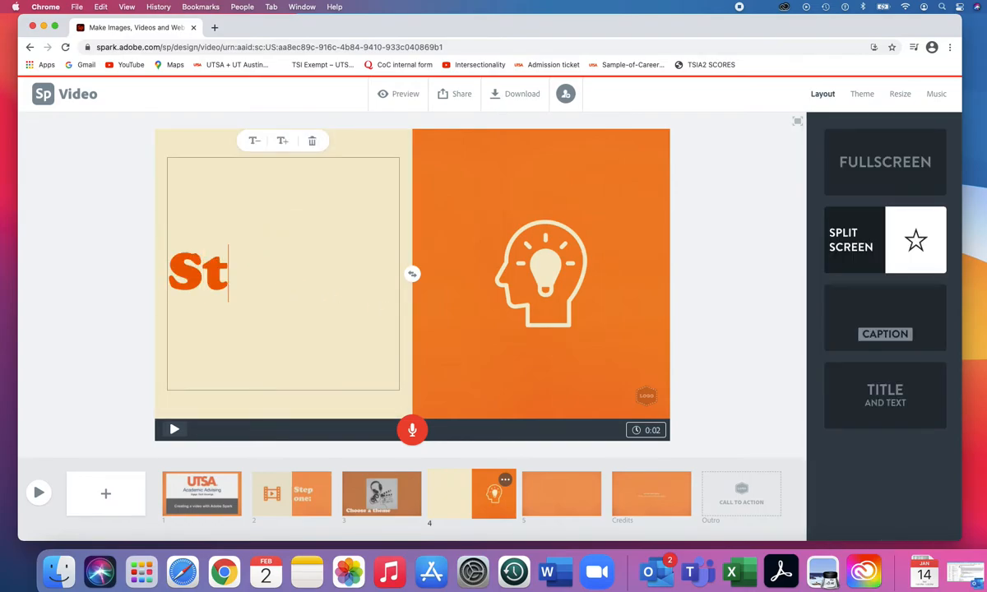
text(ep two:)
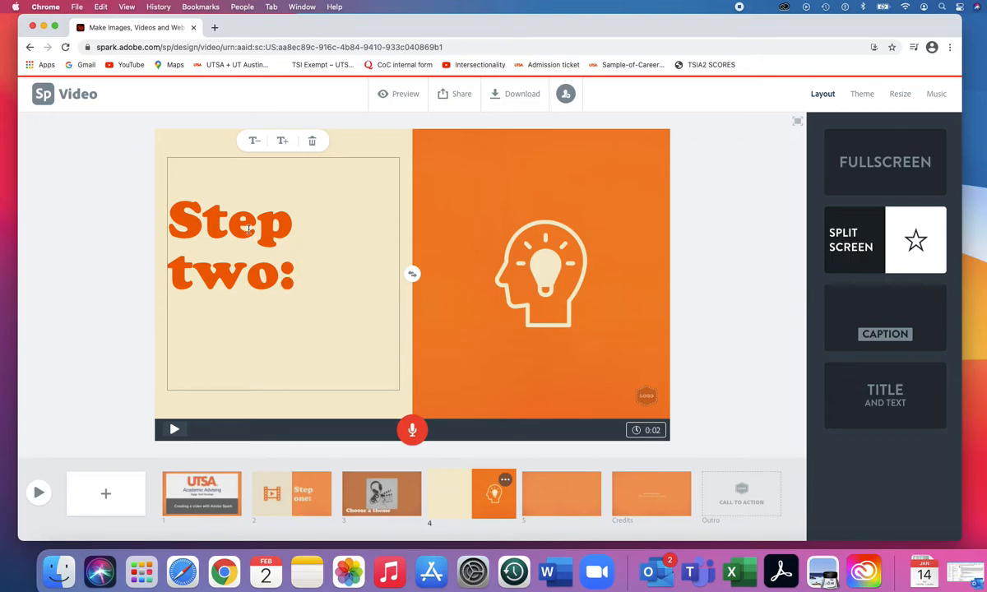
click(413, 276)
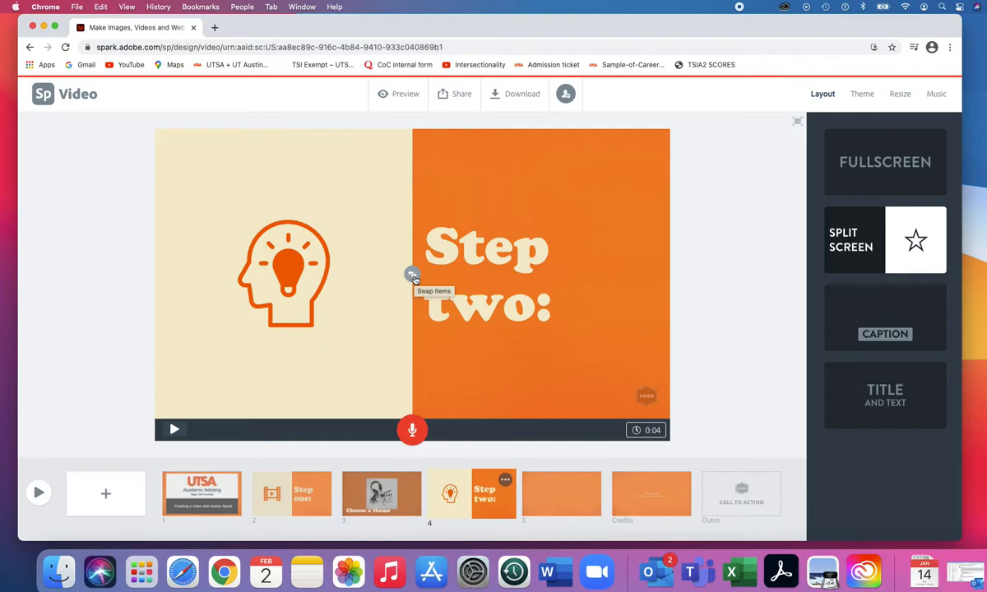
Step: Place the colourful mosaic tile photo from the free "creative" photos on slide 5
click(556, 499)
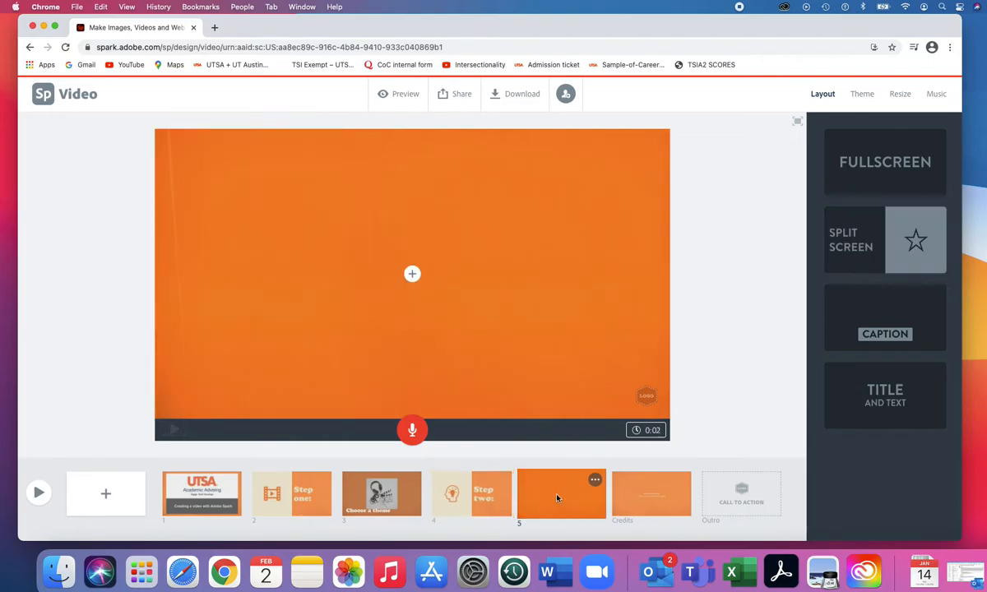
click(412, 273)
click(437, 240)
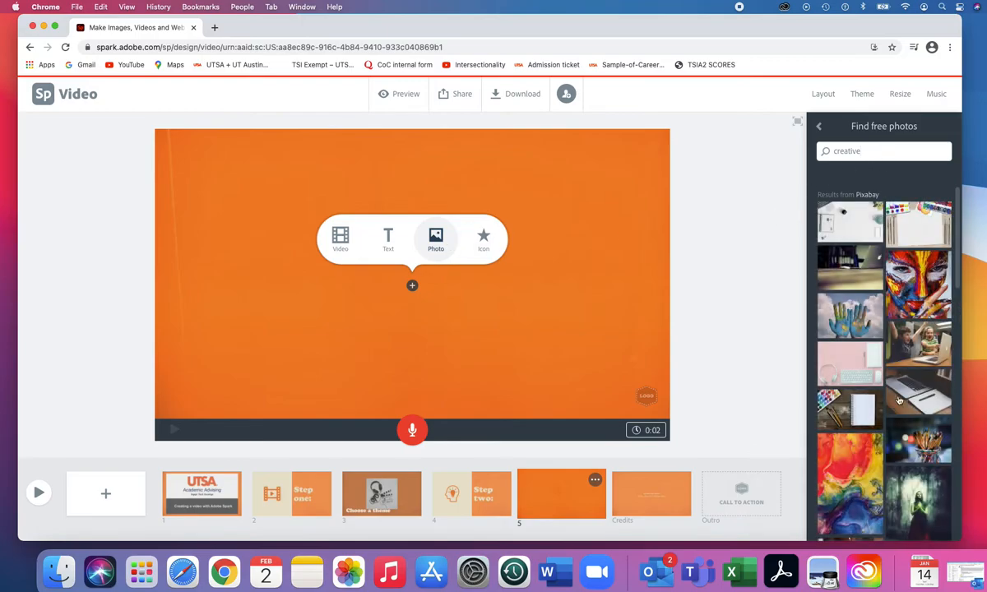
scroll(899, 401, down, 10)
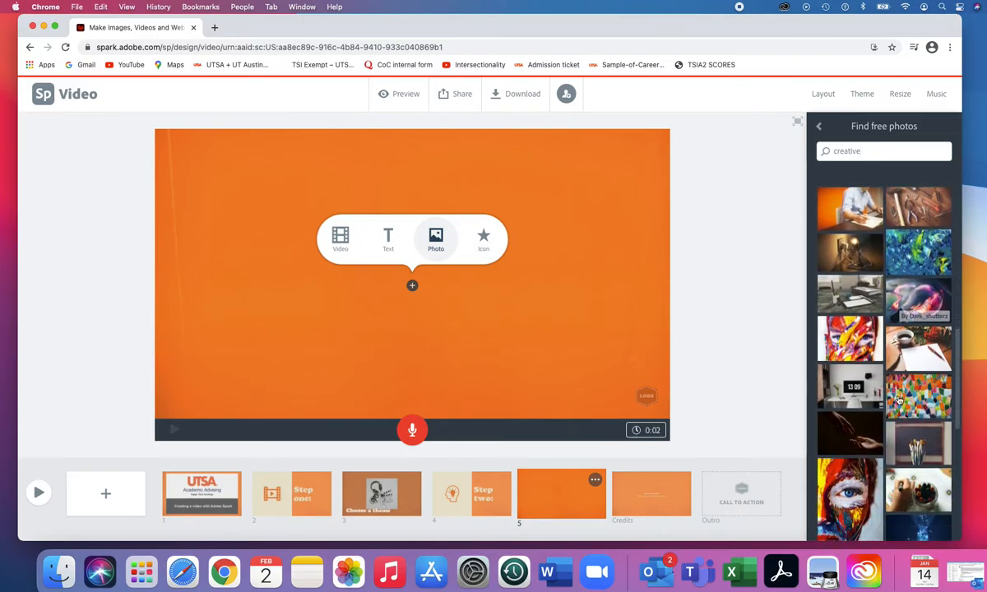
click(900, 400)
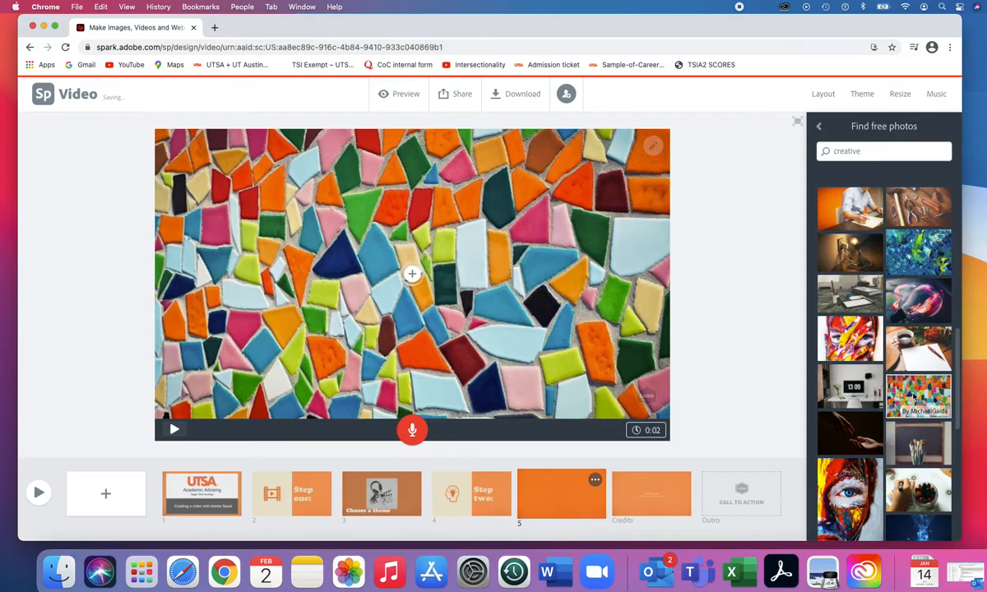
Step: Add the text "Let's get creative" over the mosaic photo on slide 5
click(412, 274)
click(384, 234)
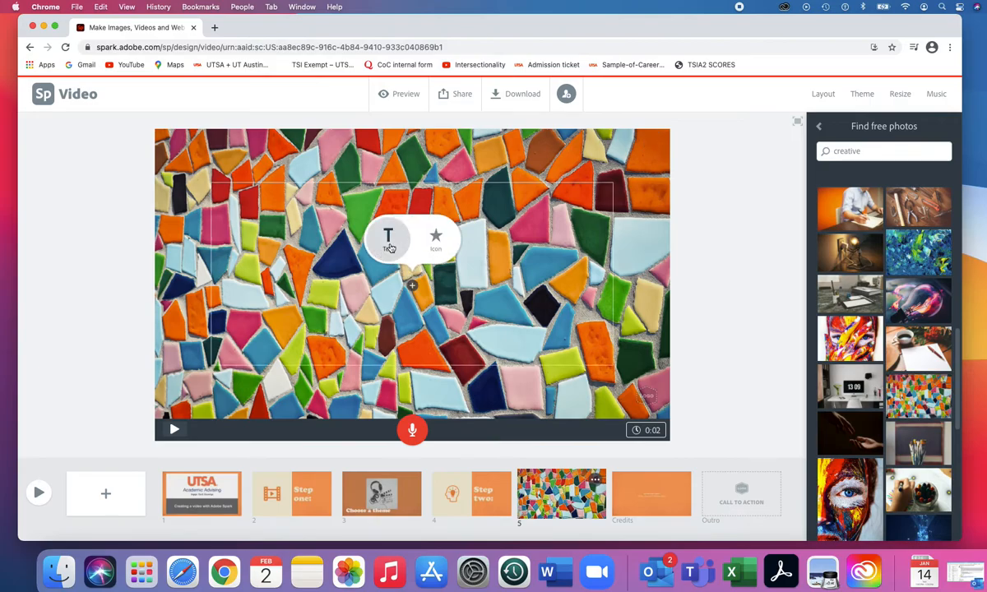
text(Let')
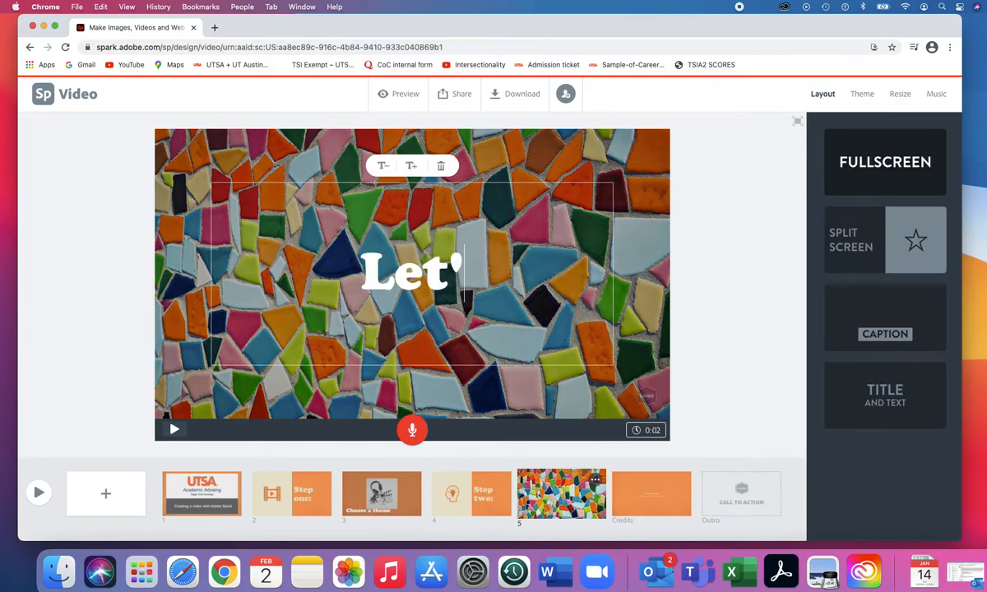
text(s get creative)
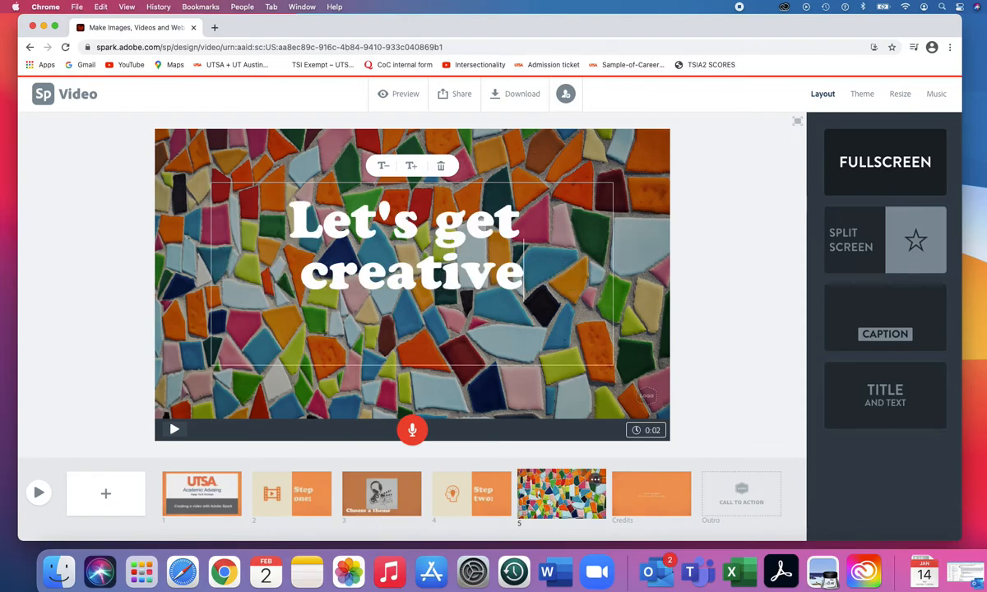
Step: Finish the "Let's get creative" text on slide 5 with an exclamation mark
text(!)
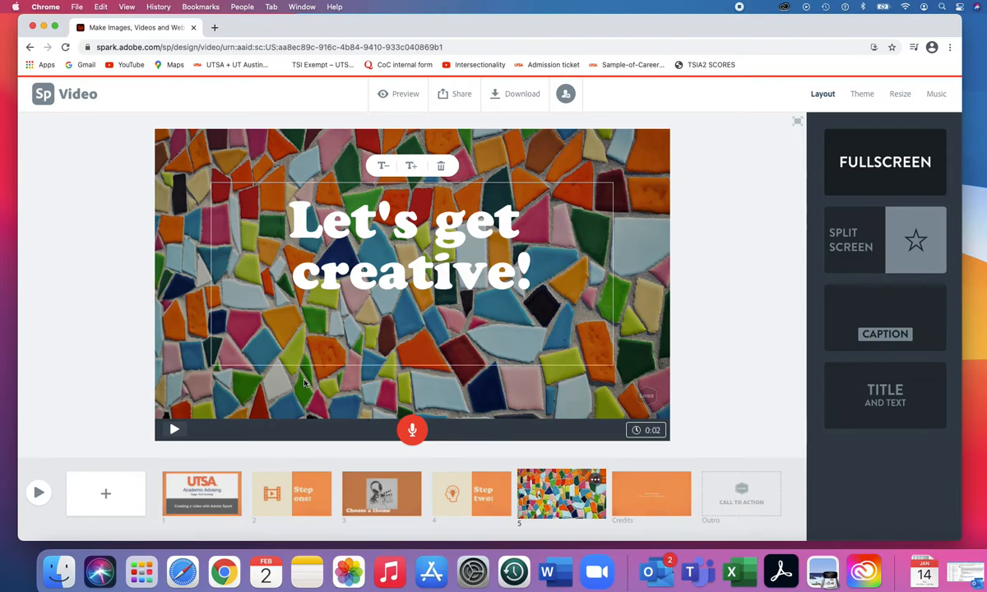
Step: Record voice narration on the UTSA title slide and on the "Step one:" slide, and play slide 2 back
click(207, 499)
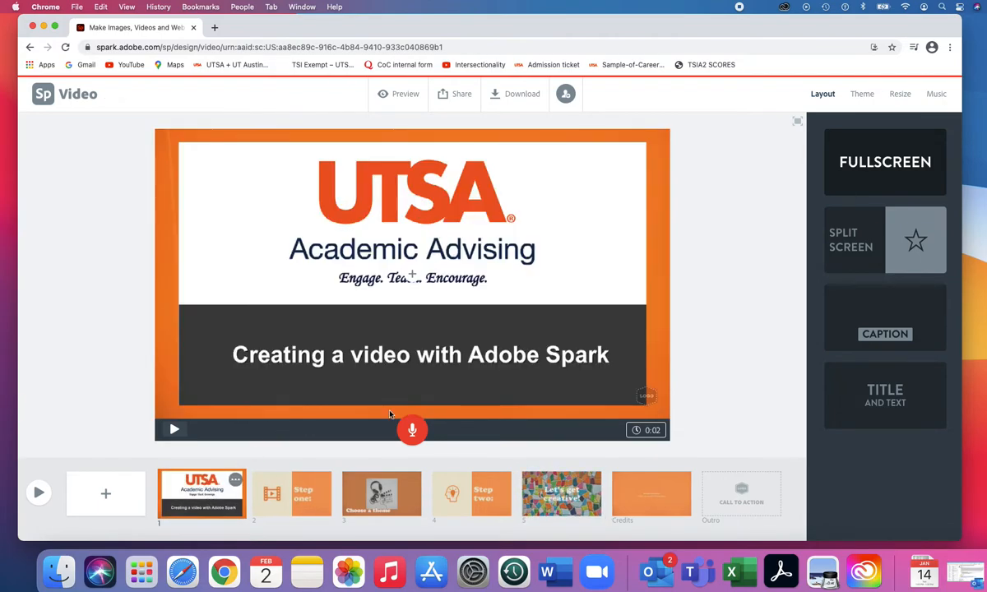
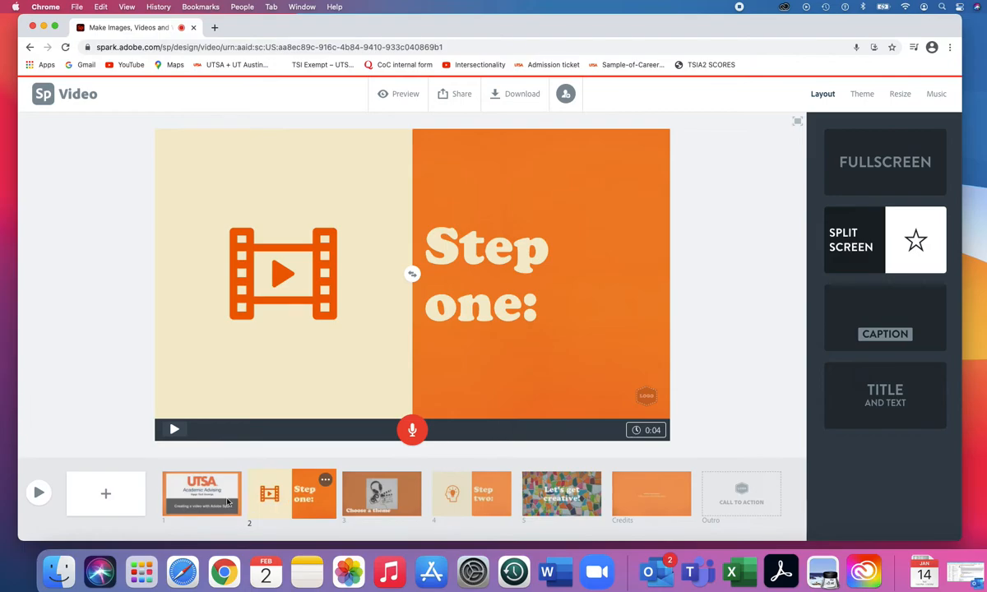
click(200, 509)
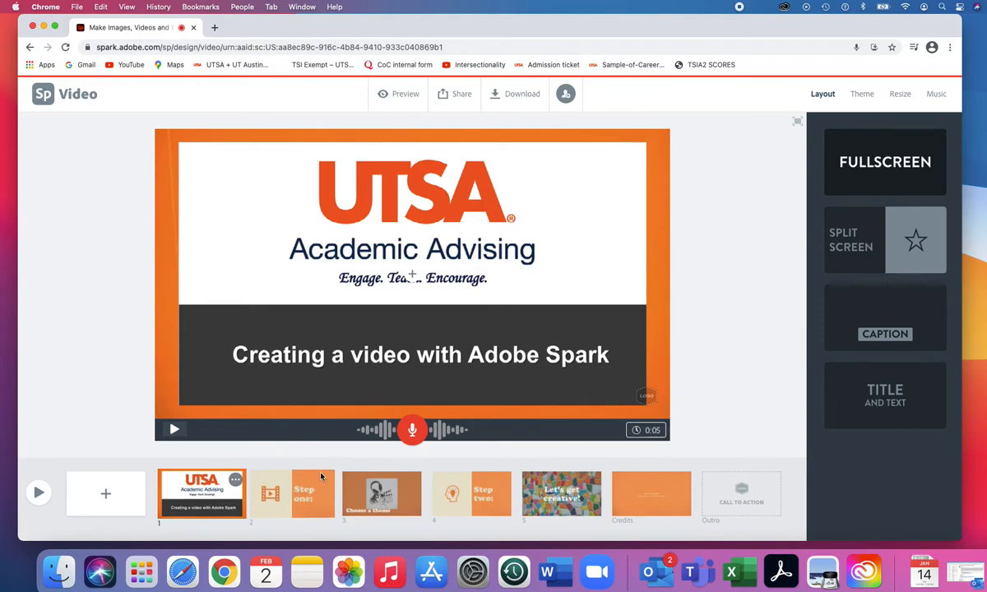
click(303, 492)
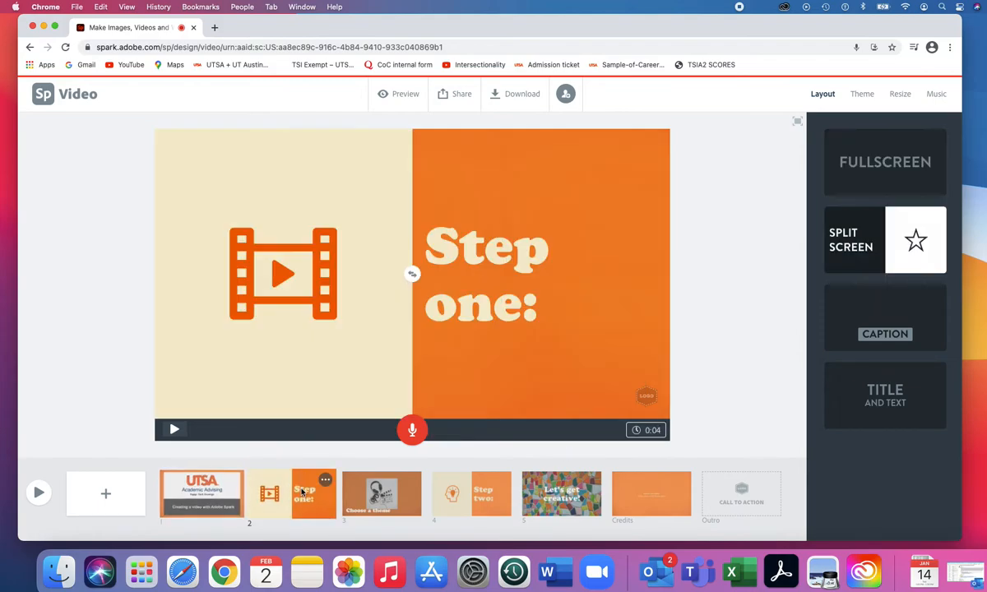
click(413, 430)
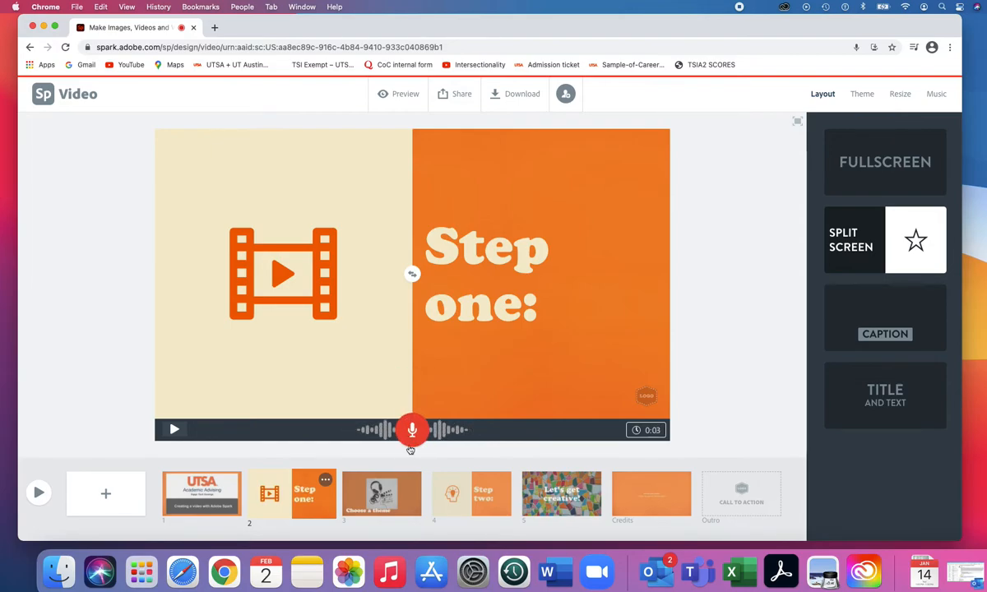
click(173, 430)
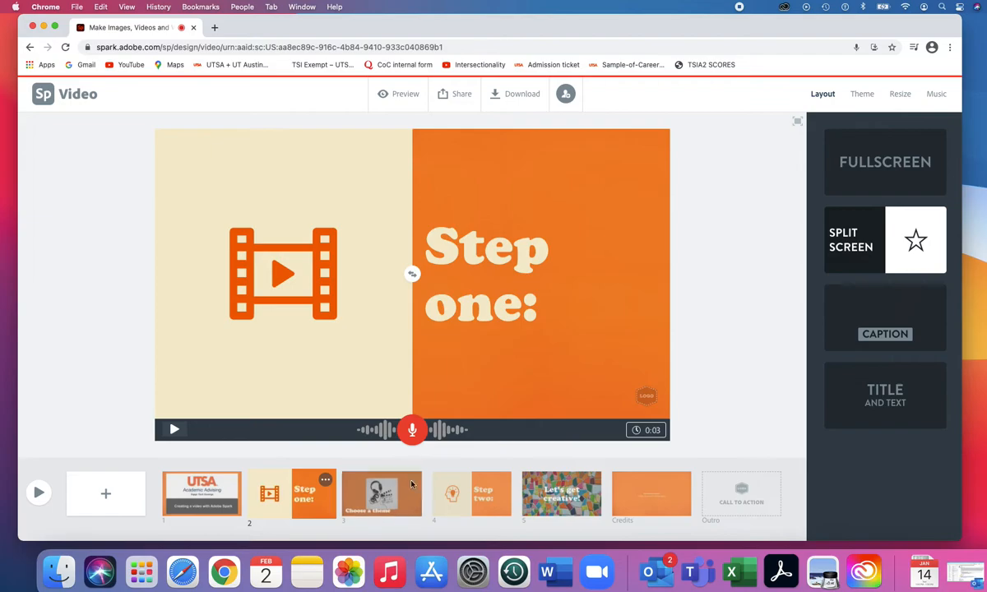
Step: Record voice narration on the "Choose a theme" slide and play the slide back
click(382, 489)
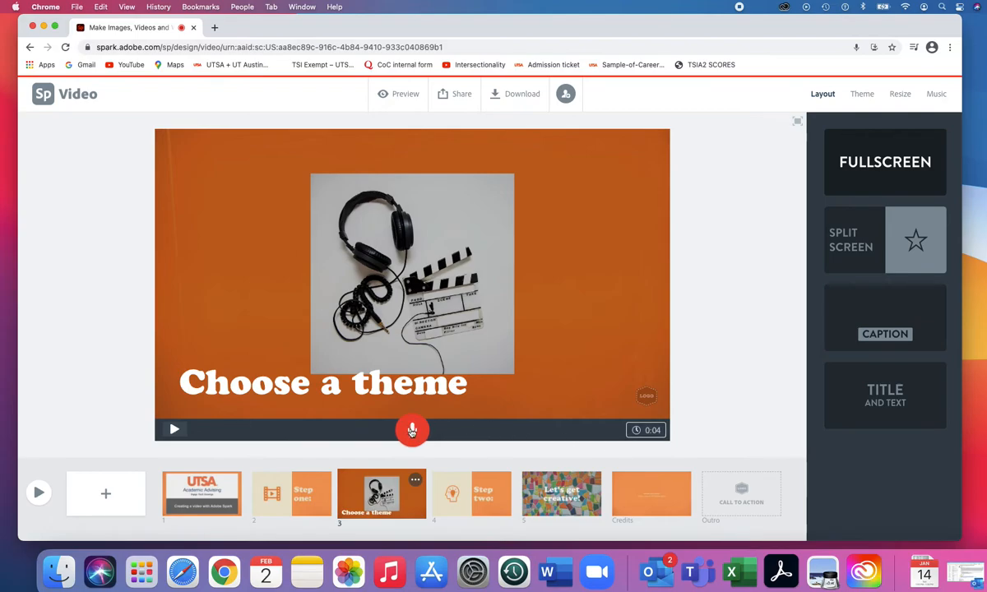
drag(412, 431, 412, 431)
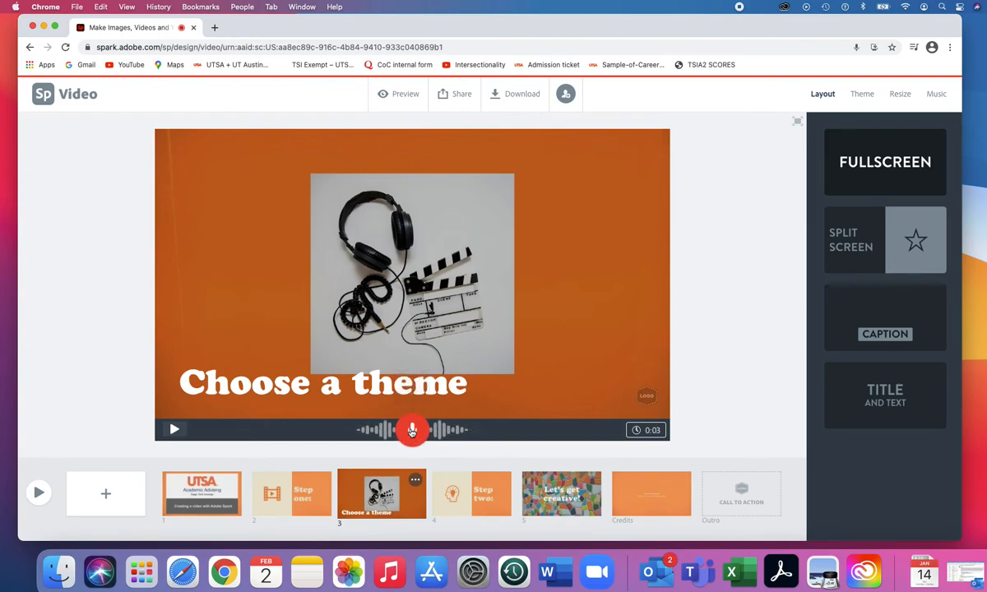
click(176, 431)
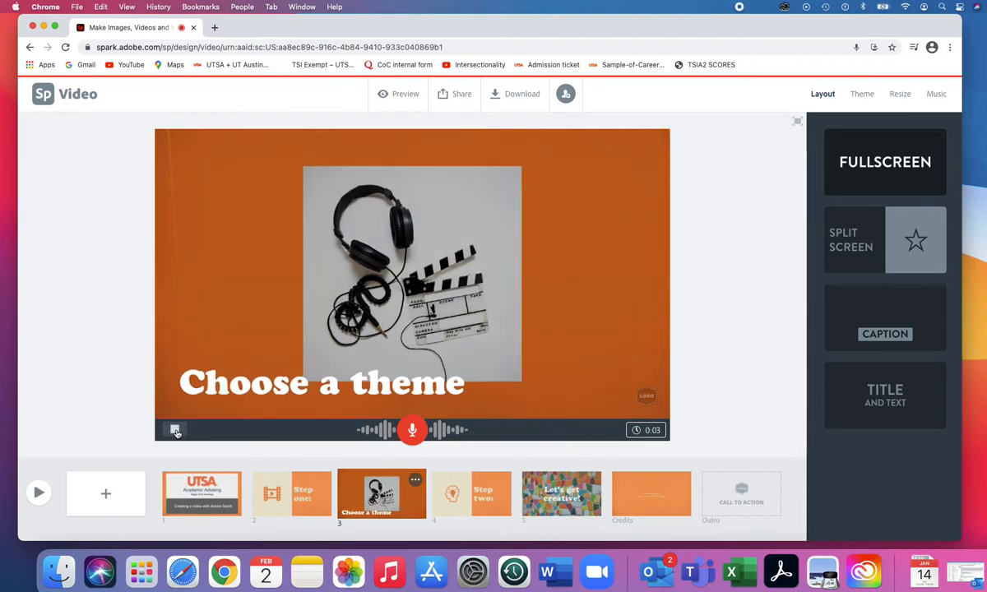
Step: Record voice narration on the "Step two:" slide and on the "Let's get creative!" slide
click(470, 494)
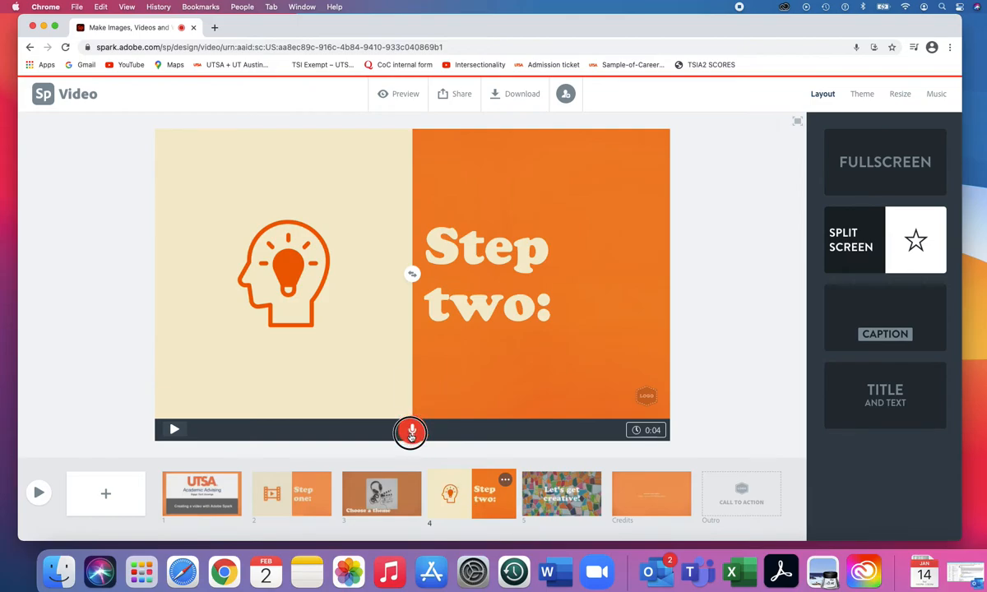
drag(411, 436, 411, 437)
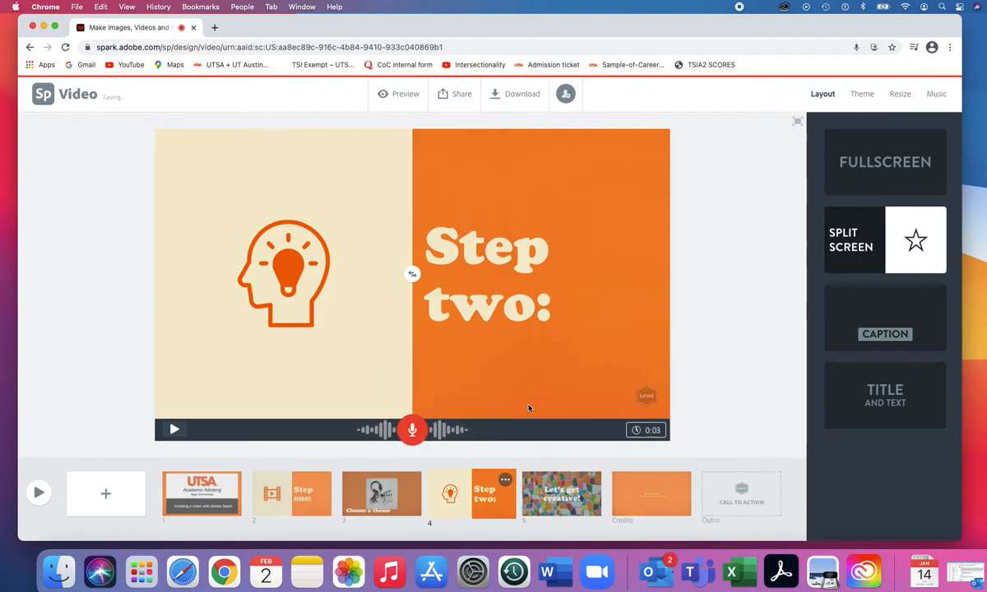
click(535, 494)
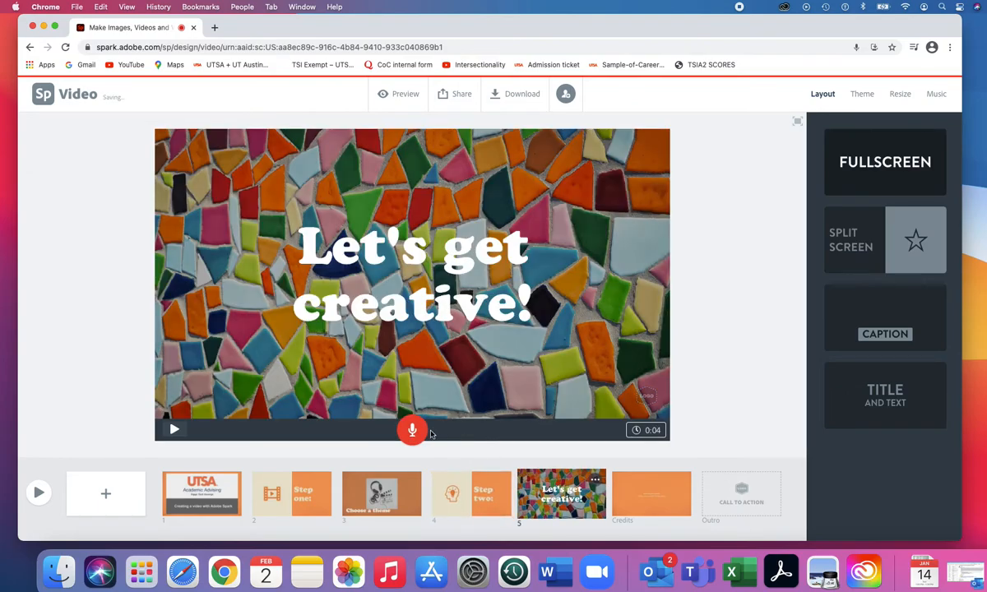
drag(415, 434, 415, 434)
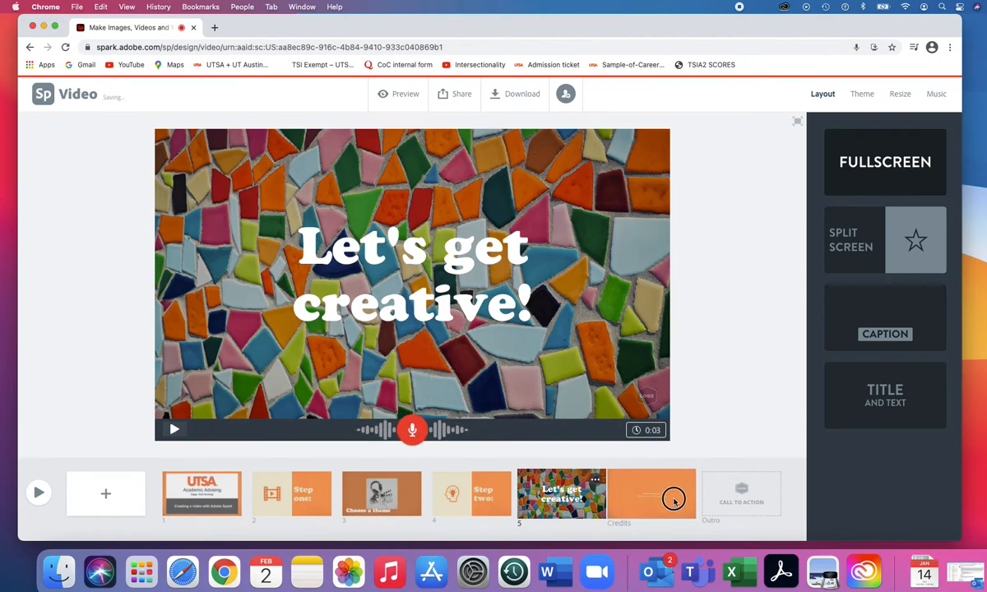
Step: Enter "Thanks for watching!" as the custom credits text on the Credits slide
click(673, 499)
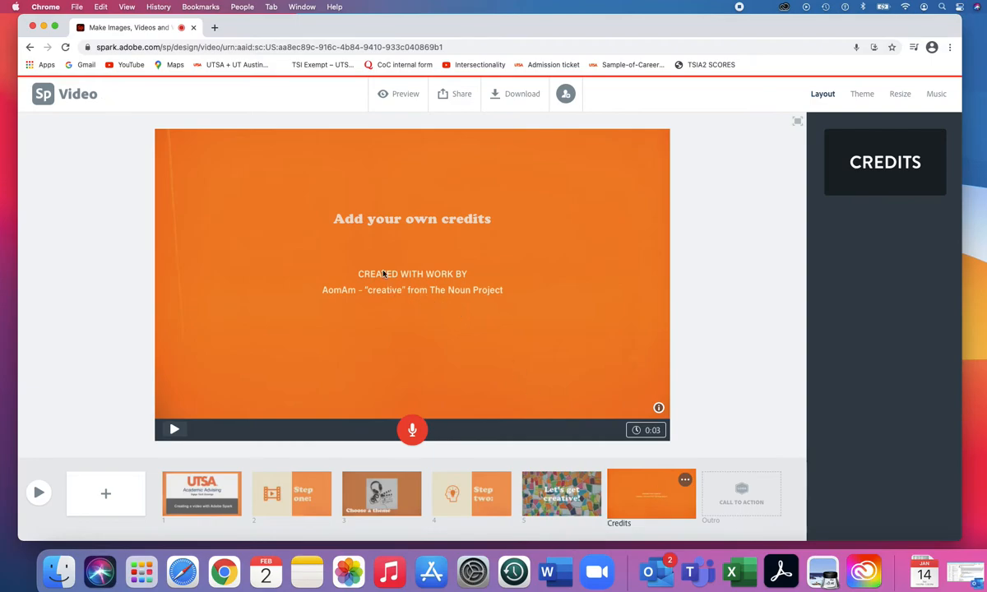
click(334, 218)
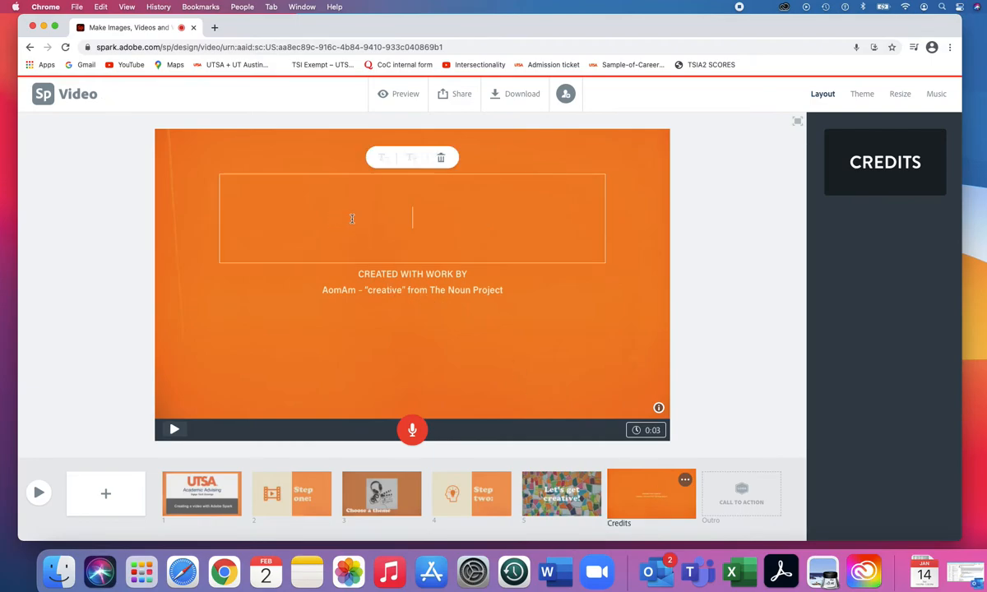
text(Thanks for watching!)
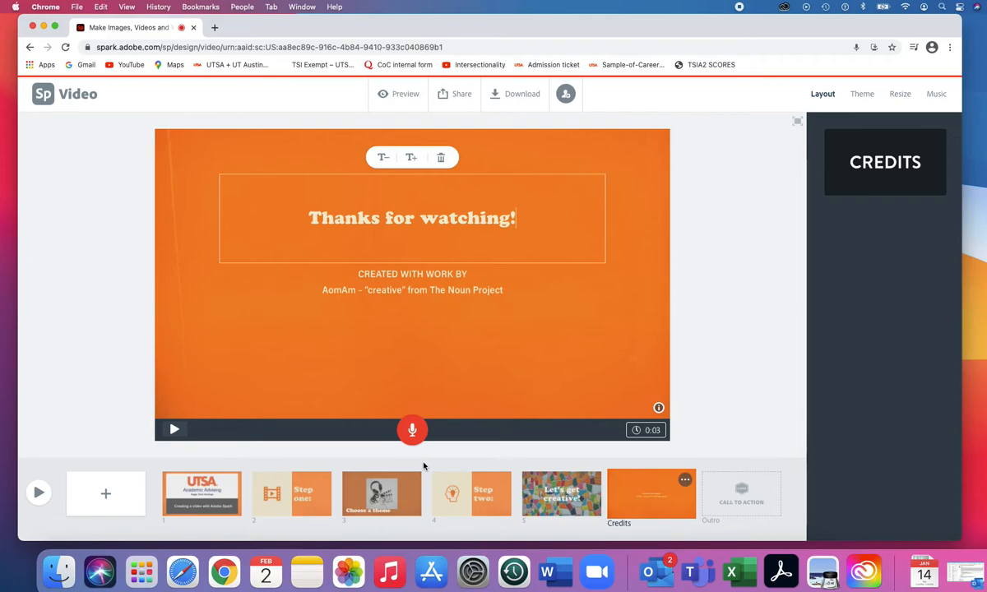
Step: Preview the whole video, close the preview, and record voice narration on the Credits slide
click(37, 494)
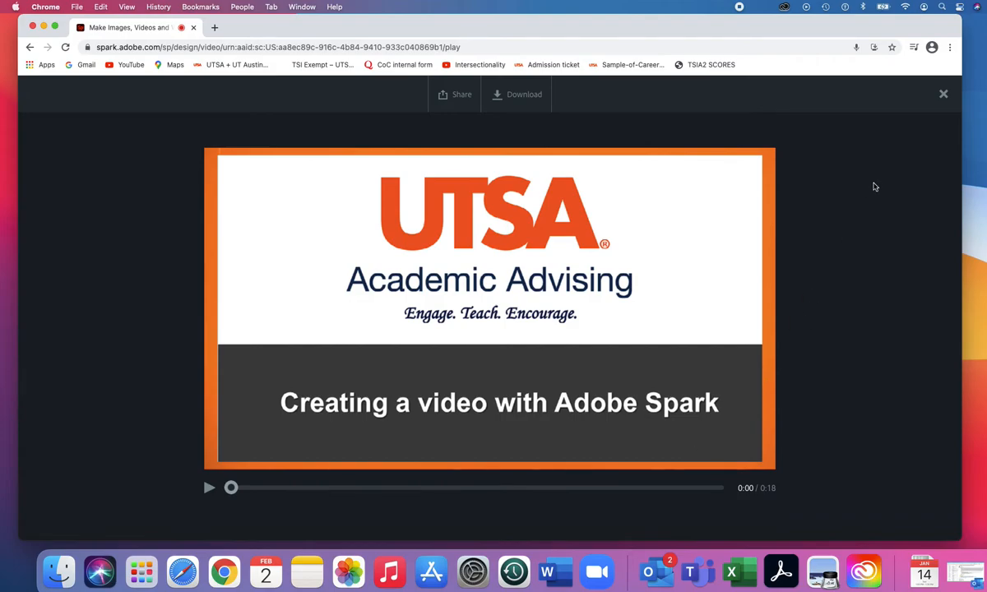
click(944, 96)
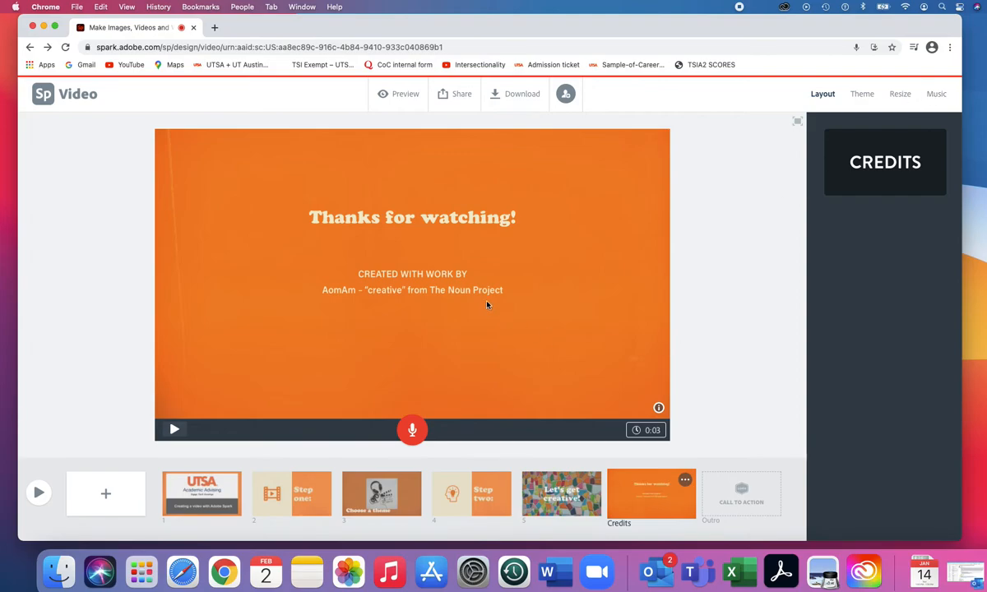
click(413, 429)
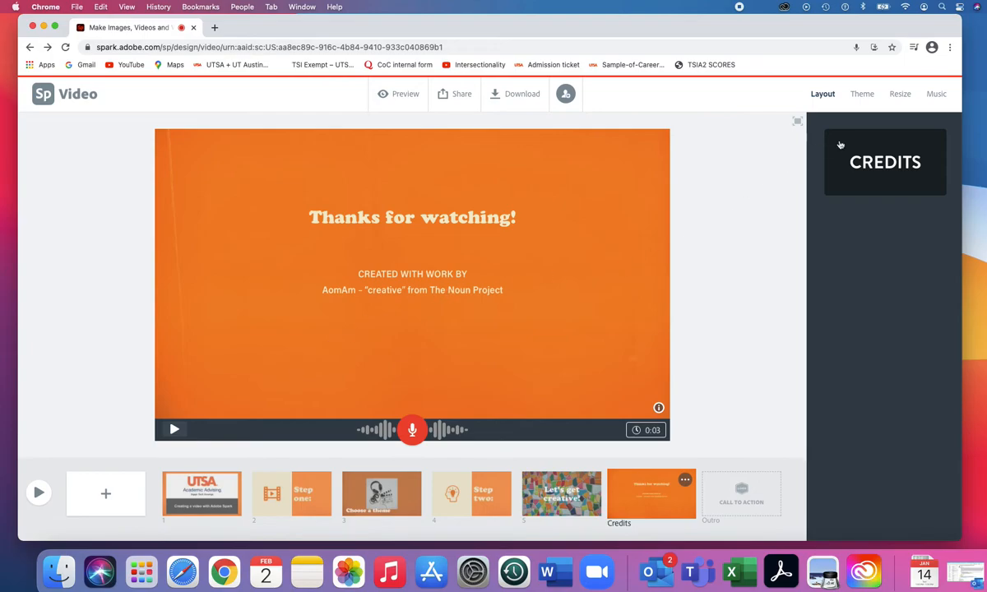
Step: Switch the background music off and on again, and raise its volume slightly
click(937, 96)
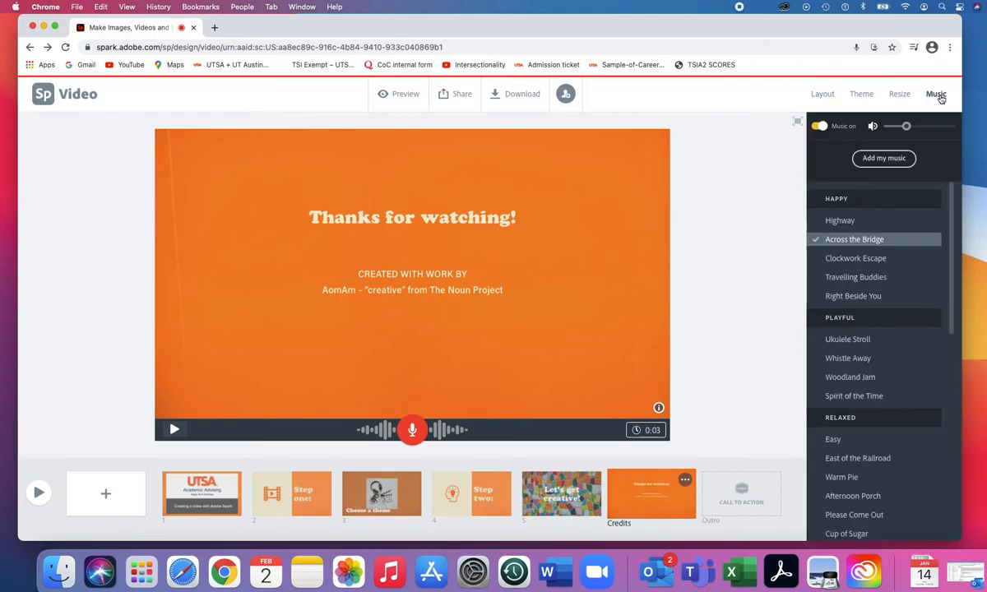
click(819, 127)
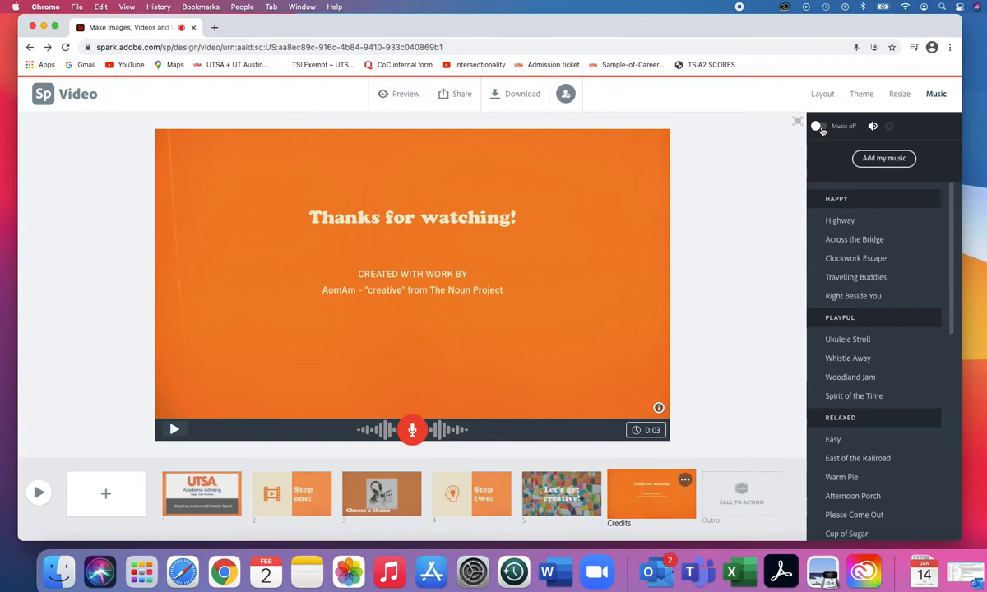
click(819, 127)
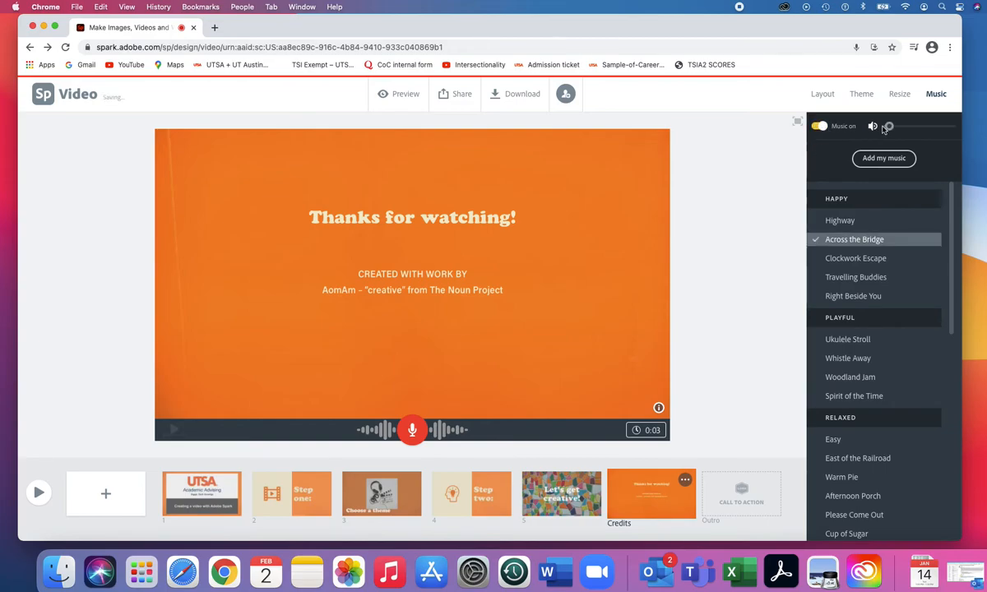
mouse_move(890, 128)
mouse_down()
mouse_move(926, 127)
mouse_move(899, 127)
mouse_up()
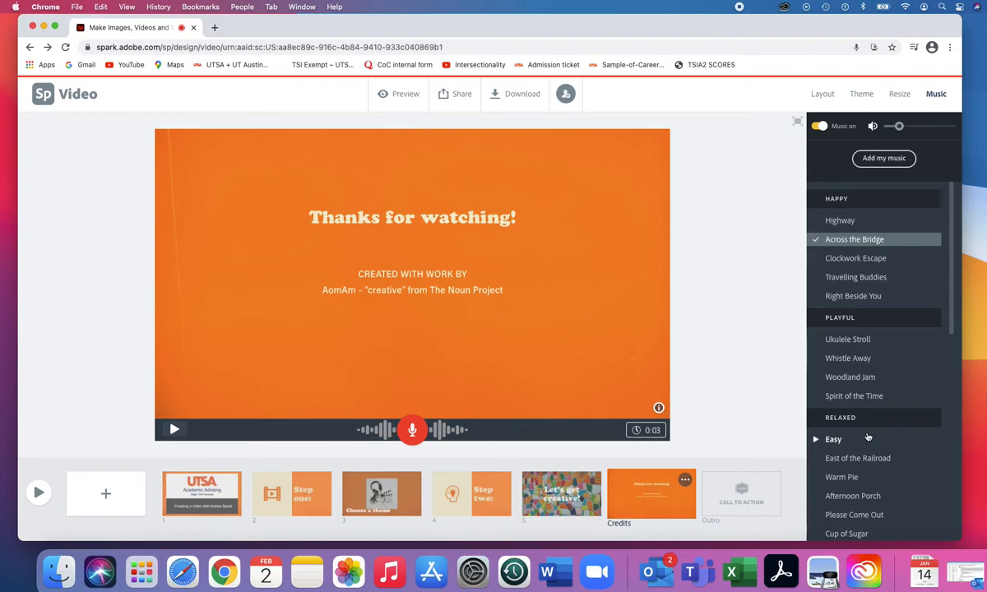
Step: Listen to the Happy track "Highway", lower the music volume to near minimum, and choose that track as background music
click(817, 222)
mouse_move(898, 126)
mouse_down()
mouse_move(913, 125)
mouse_move(889, 126)
mouse_up()
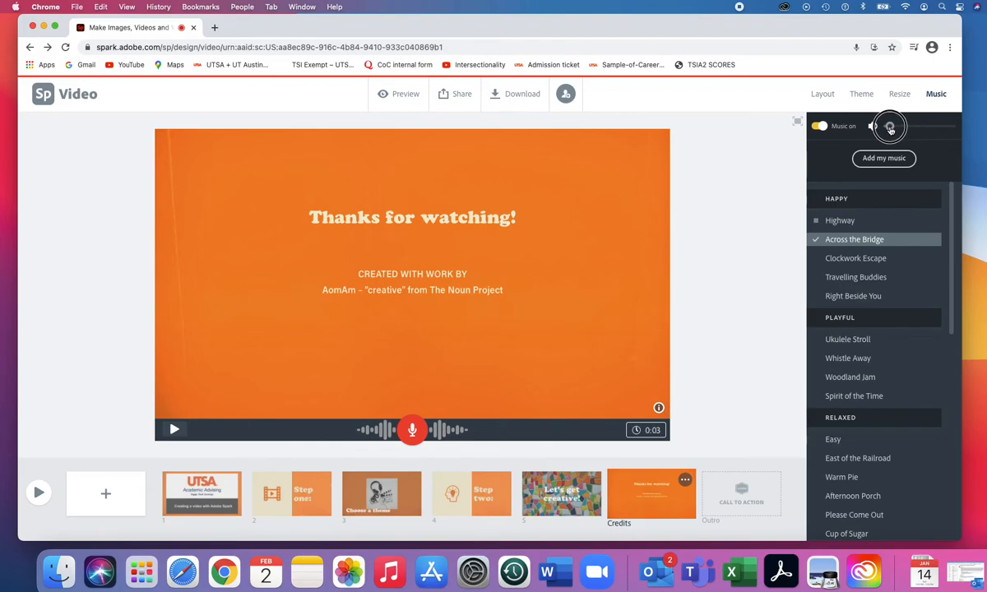
click(839, 222)
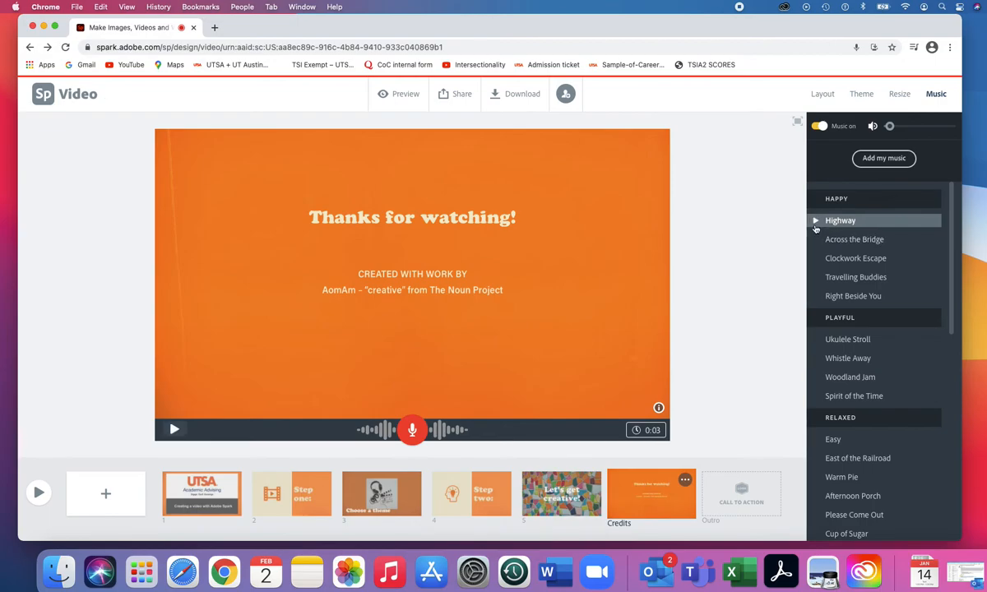
Step: Play the full video with its narration and music through to the credits, and close the preview
click(41, 493)
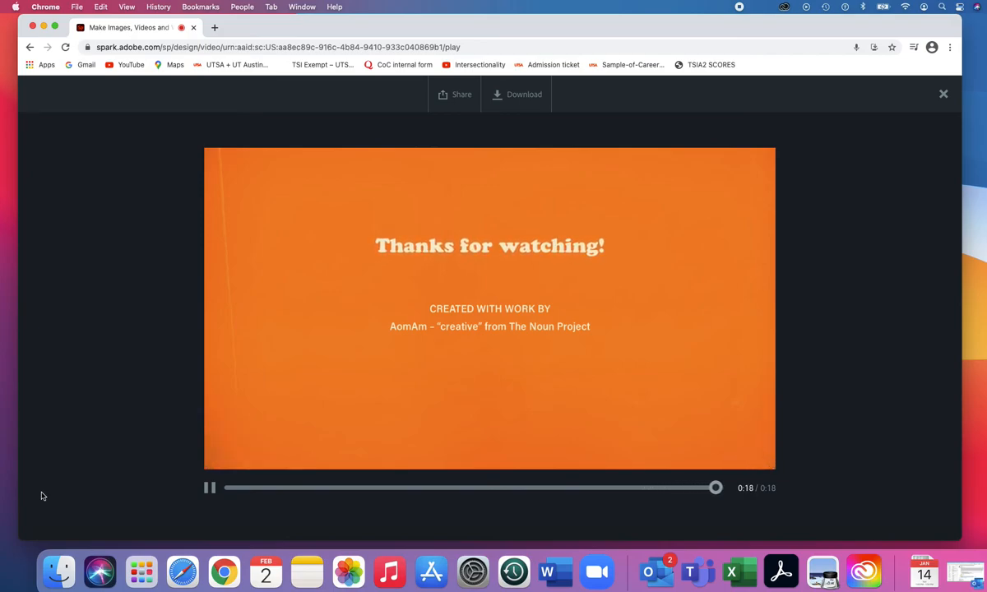
click(944, 96)
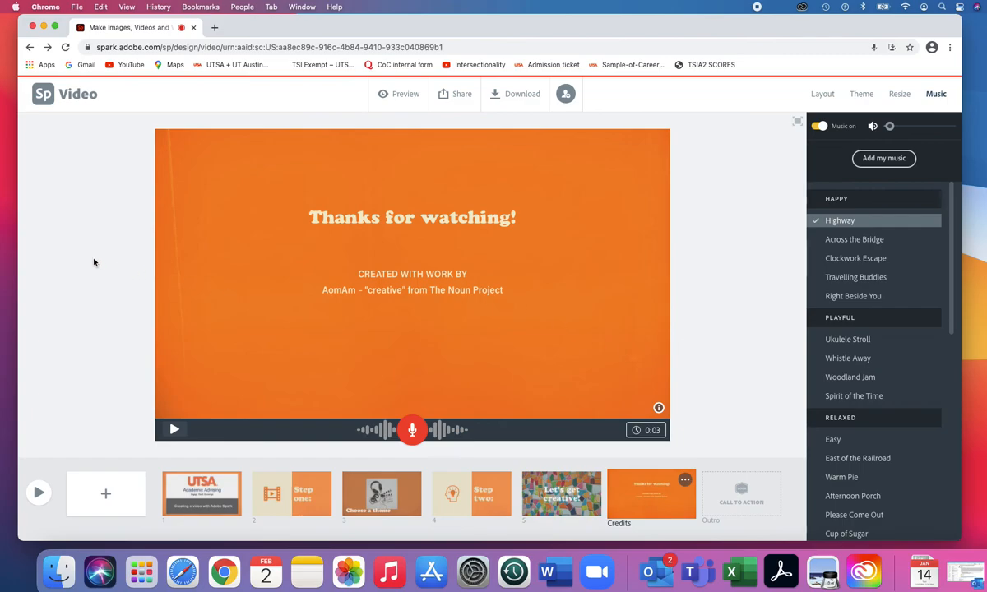
Step: Return to the home page and show the options for the recent project "Video making with Adobe"
click(43, 95)
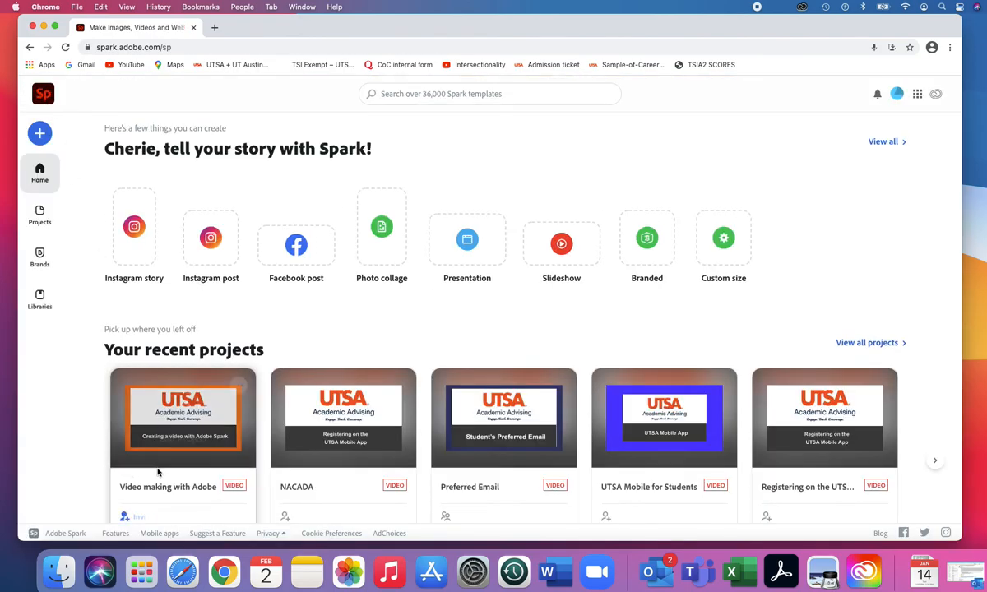
scroll(168, 467, down, 3)
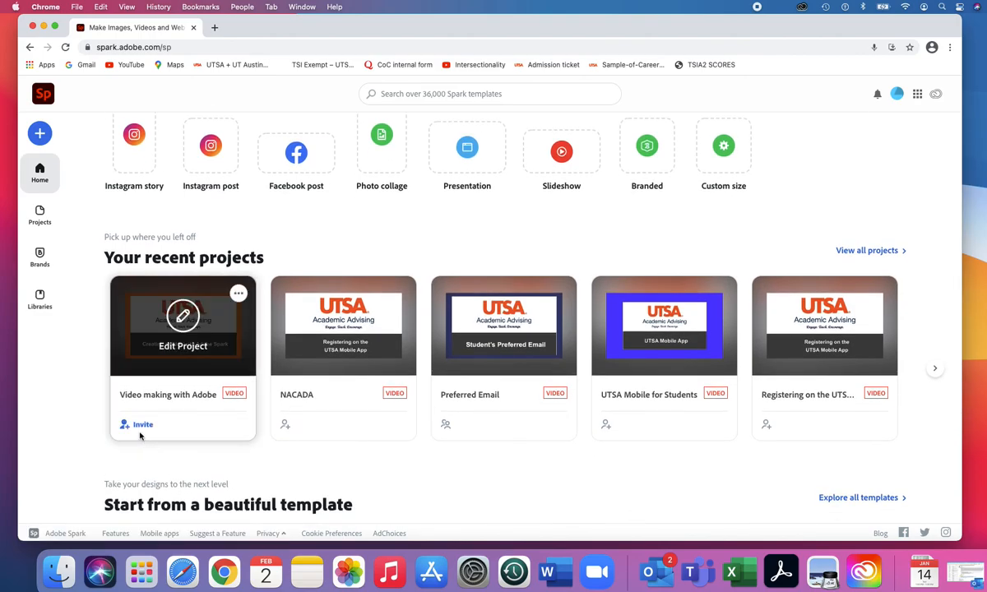
click(238, 295)
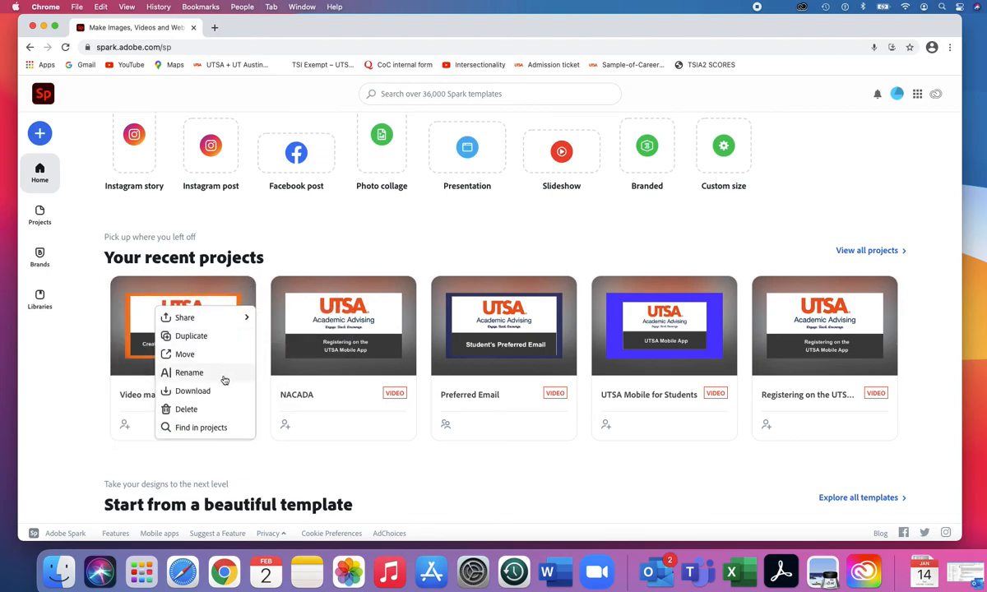
Step: Reopen the "Video making with Adobe" project for editing and dismiss the quick tips
click(213, 283)
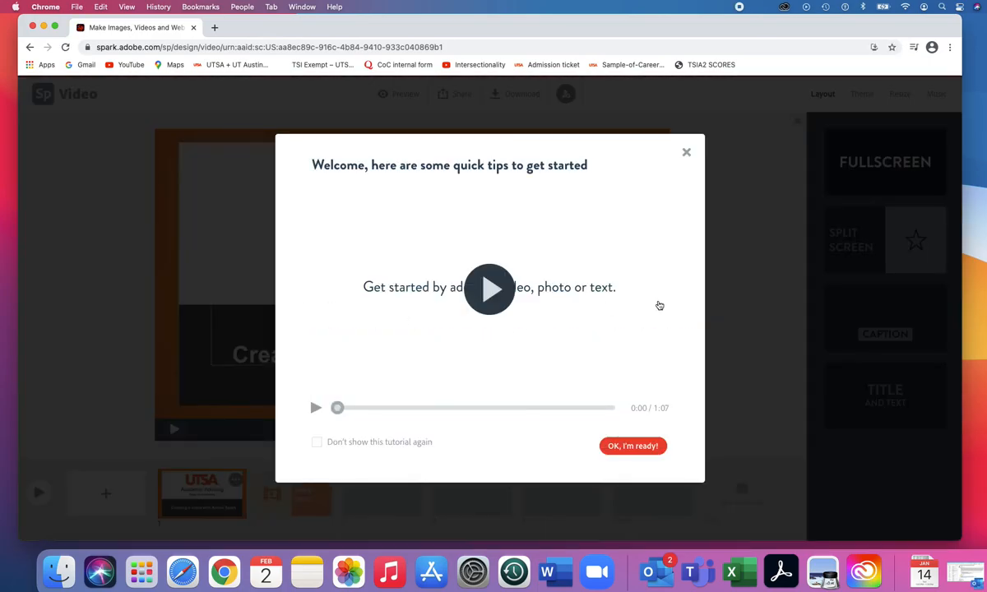
click(686, 153)
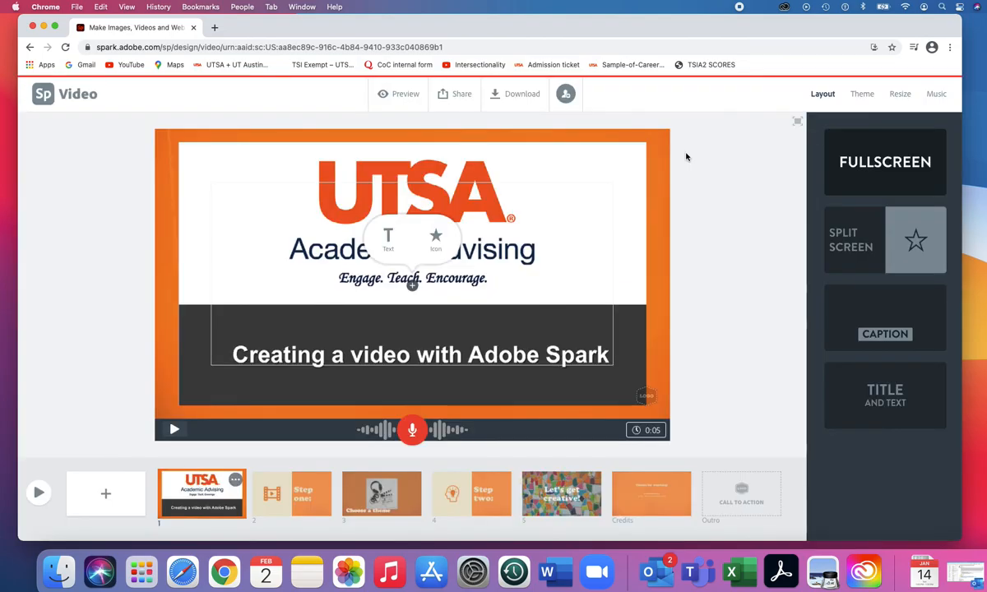